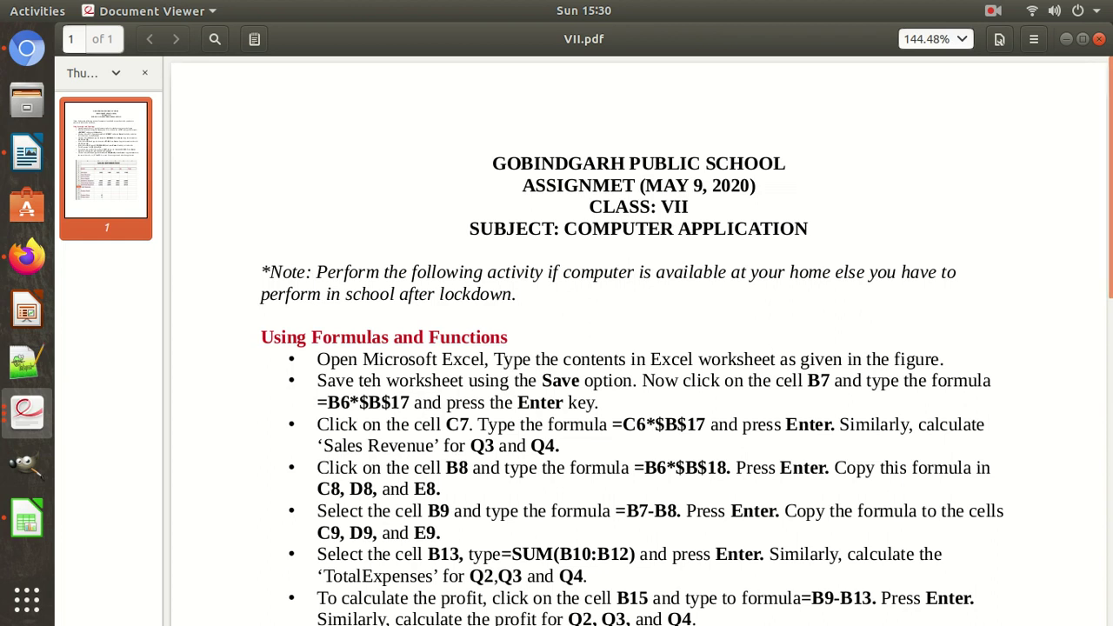
# - Examine the assignment instructions and the sales information table in VII.pdf, then switch to the Calc worksheet
pyautogui.scroll(-3, 639, 347)
pyautogui.scroll(-10, 643, 348)
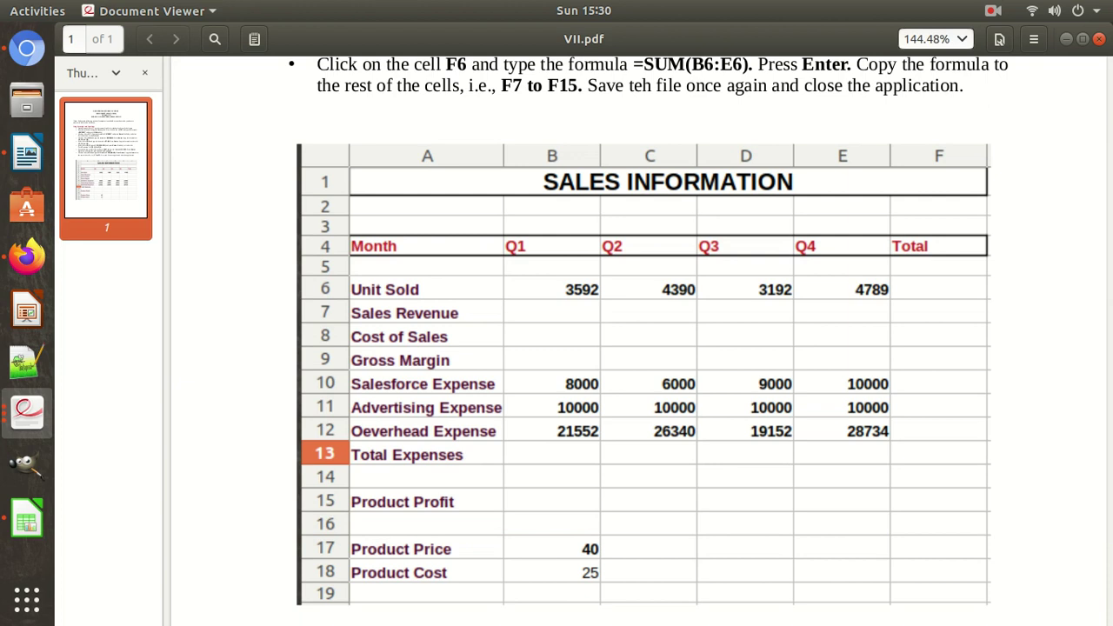
pyautogui.hotkey('alt', 'Tab')
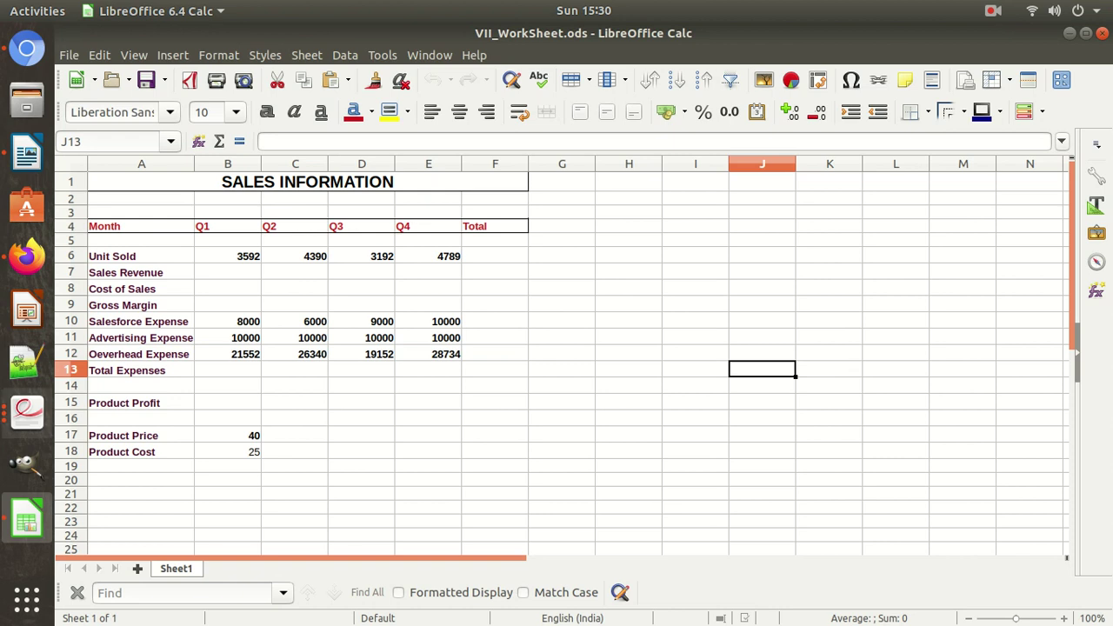
# - Return to VII.pdf, close the Computer.pdf window covering it, and read the instructions under Using Formulas and Functions
pyautogui.click(26, 413)
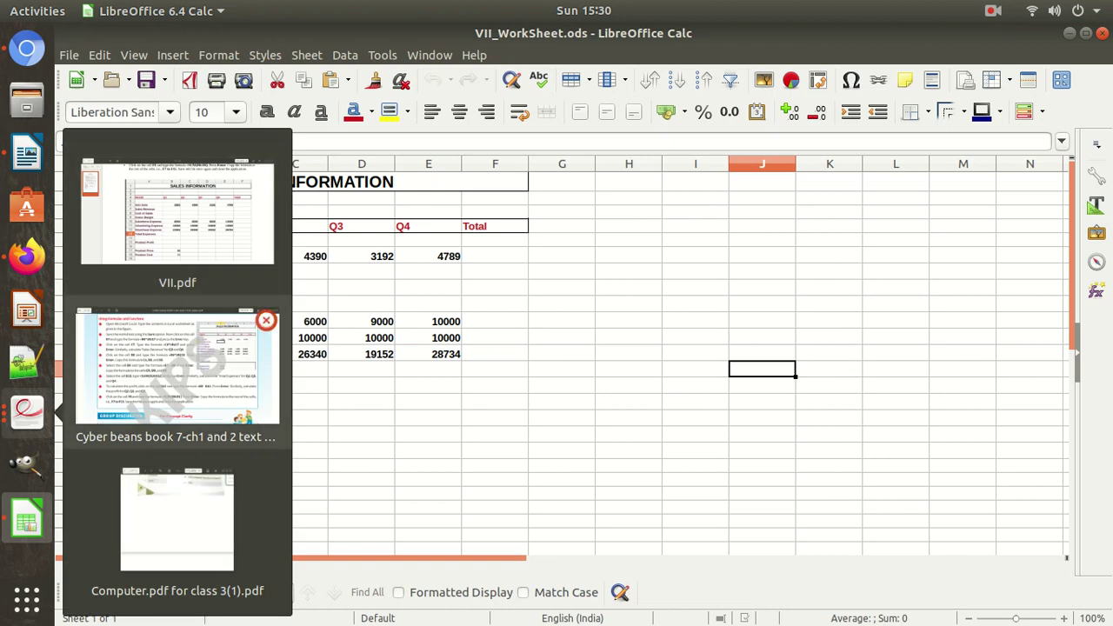
pyautogui.click(177, 522)
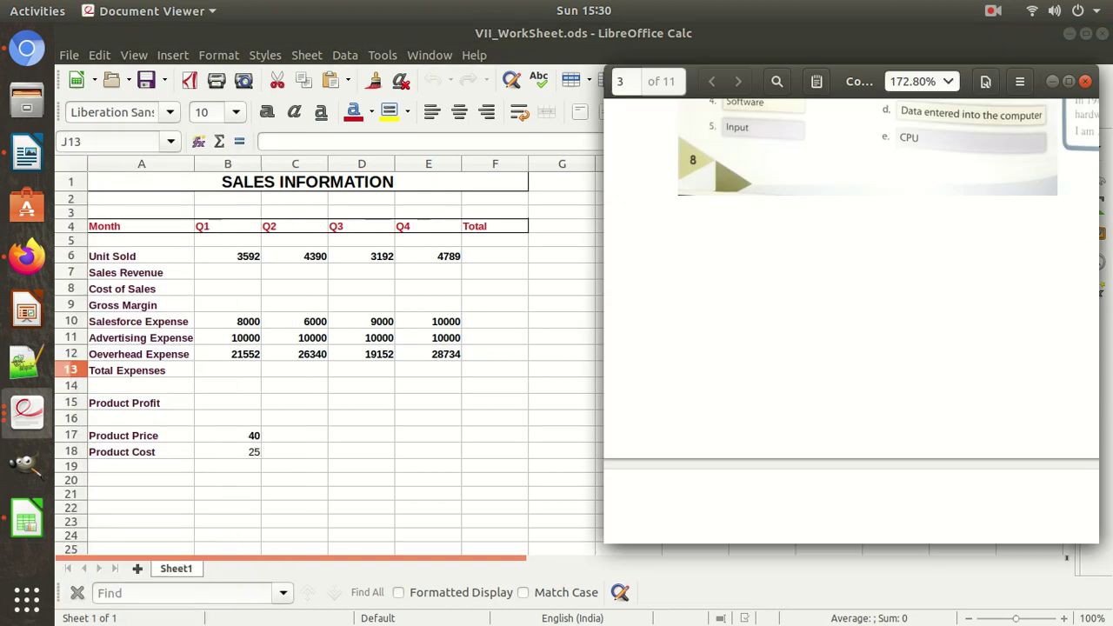
pyautogui.hotkey('alt', 'Tab')
pyautogui.hotkey('alt', 'Tab')
pyautogui.hotkey('alt', 'Tab')
pyautogui.hotkey('alt', 'Tab')
pyautogui.hotkey('alt', 'Tab')
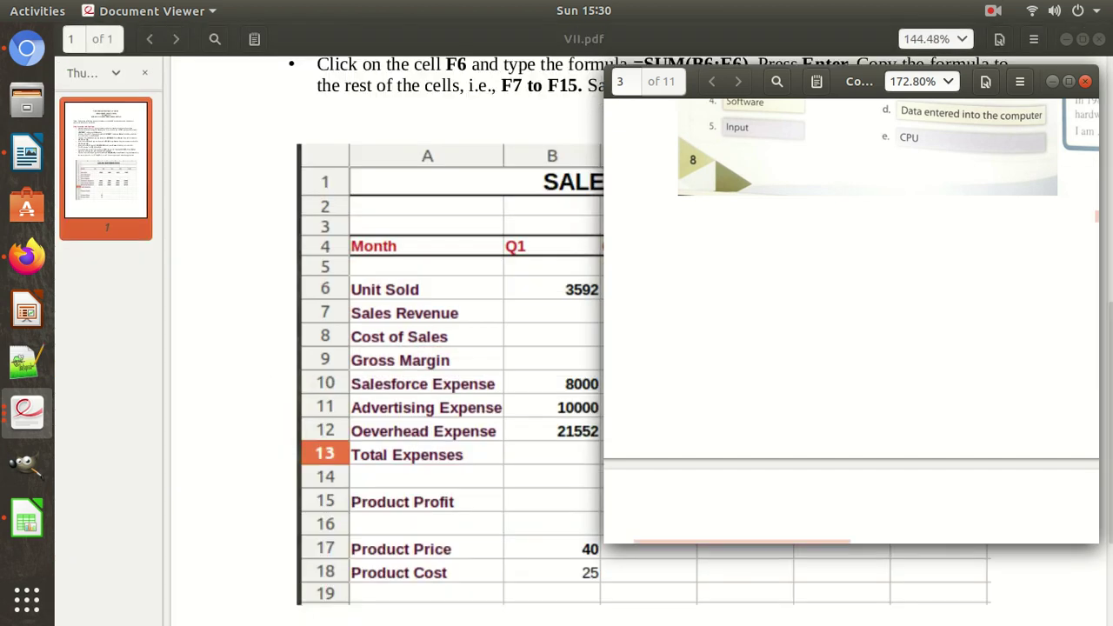
pyautogui.click(1085, 81)
pyautogui.scroll(10, 639, 348)
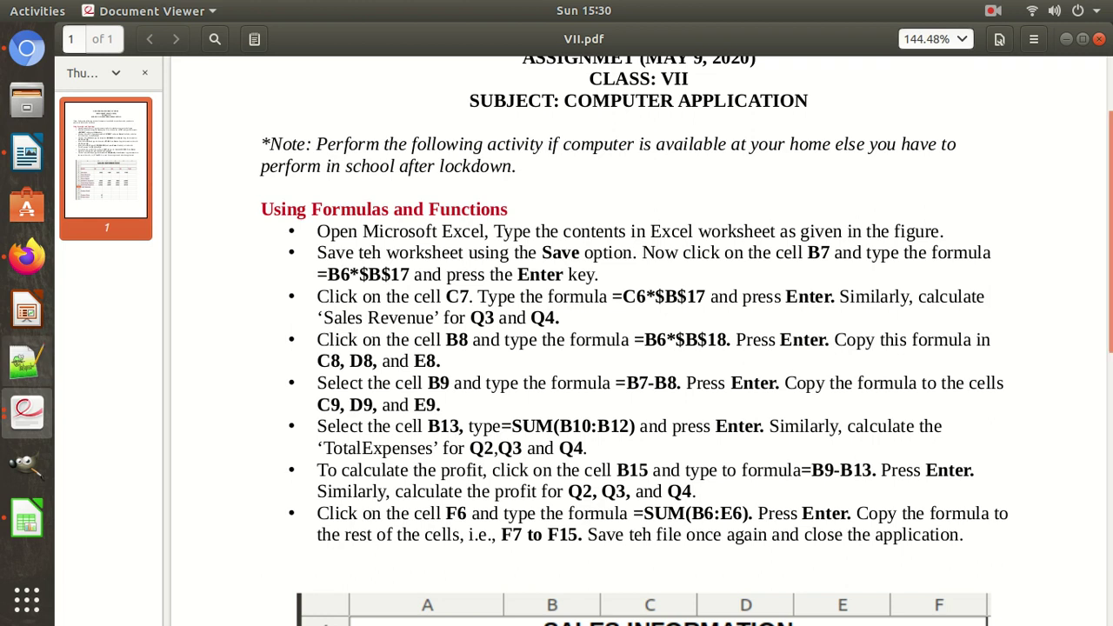
# - Switch to the LibreOffice Calc worksheet and examine the Q1 Unit Sold, Sales Revenue and Product Price cells (B6, B7 and B17)
pyautogui.click(26, 520)
pyautogui.click(228, 272)
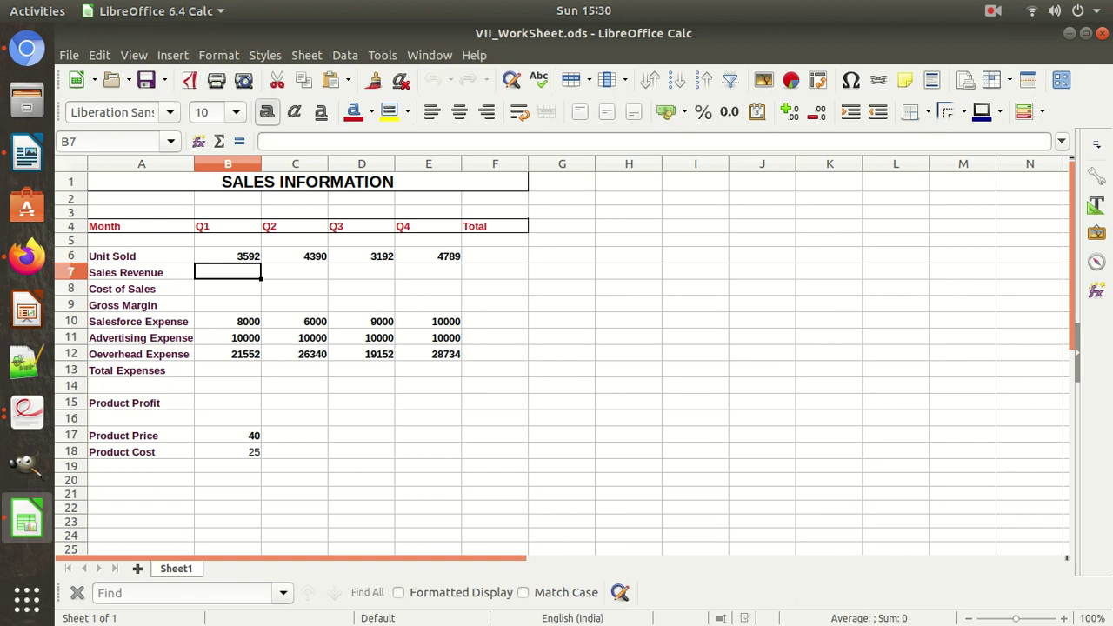
pyautogui.click(141, 256)
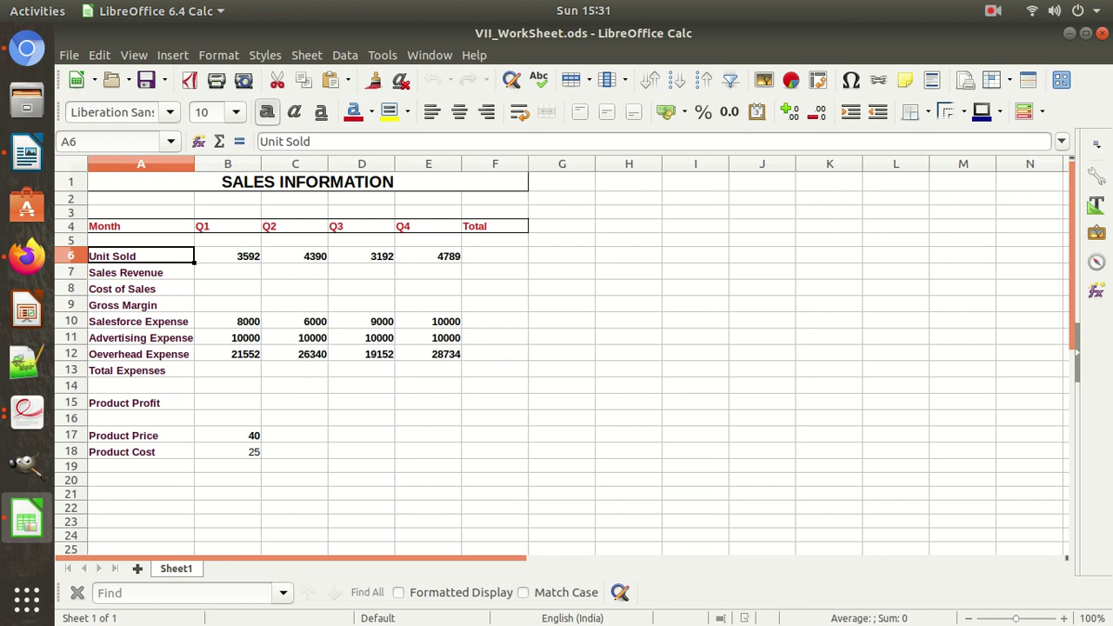
pyautogui.click(228, 255)
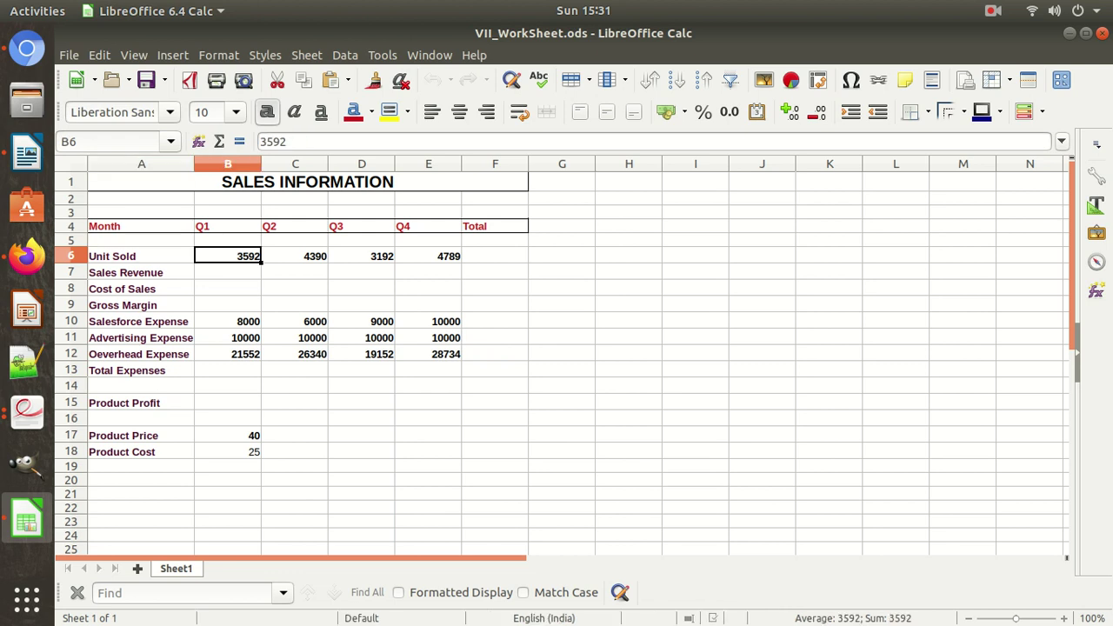
pyautogui.click(228, 273)
pyautogui.click(228, 256)
pyautogui.click(228, 272)
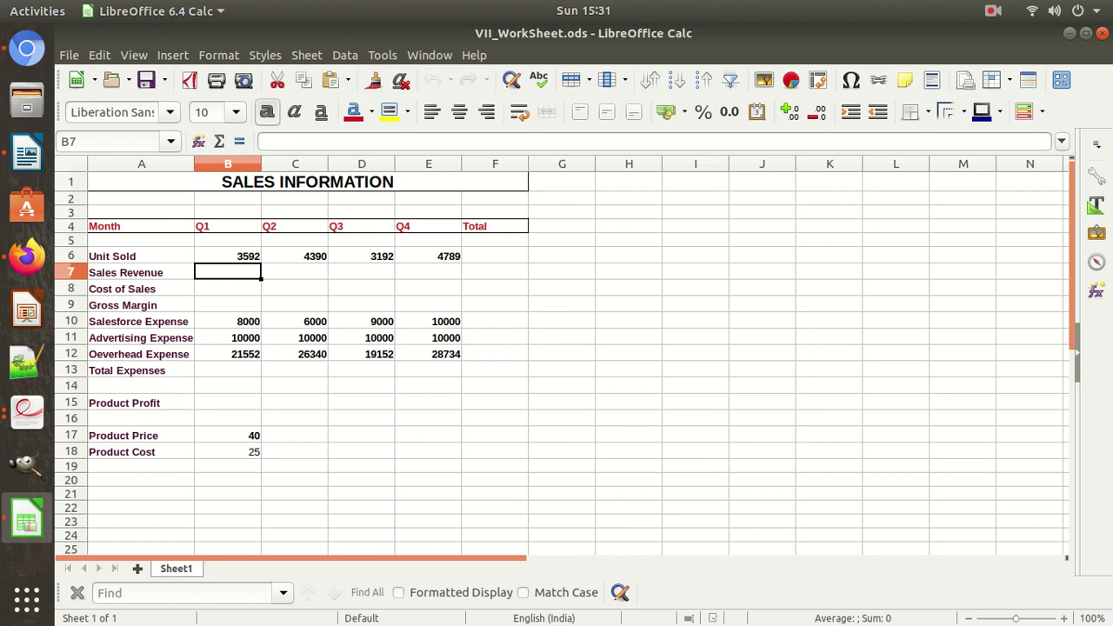
pyautogui.click(228, 256)
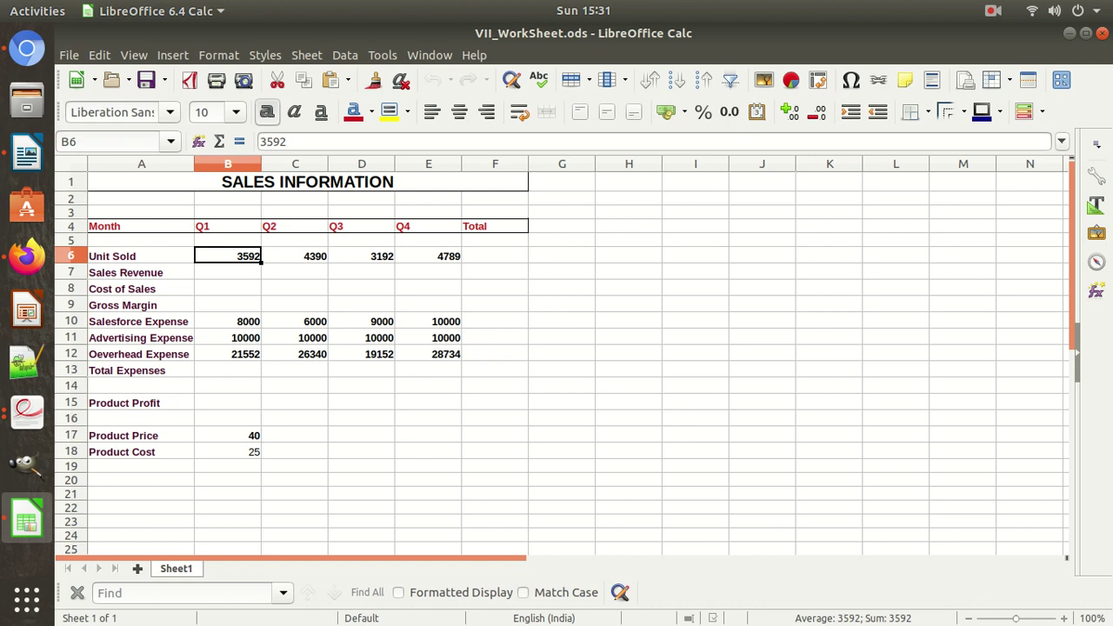
pyautogui.click(228, 435)
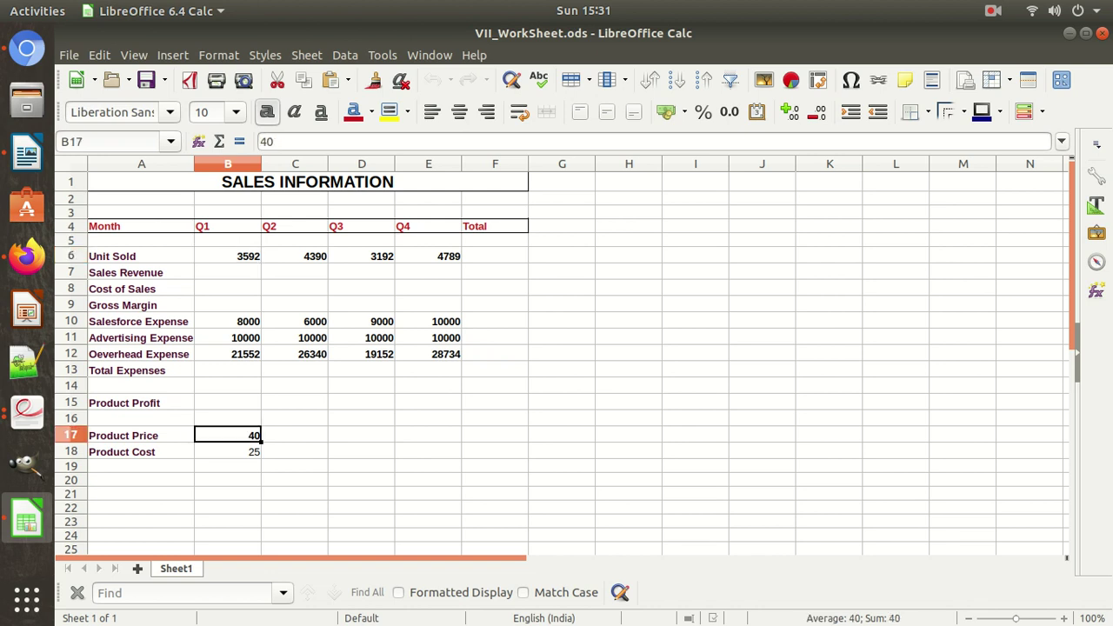
pyautogui.click(228, 257)
pyautogui.click(228, 273)
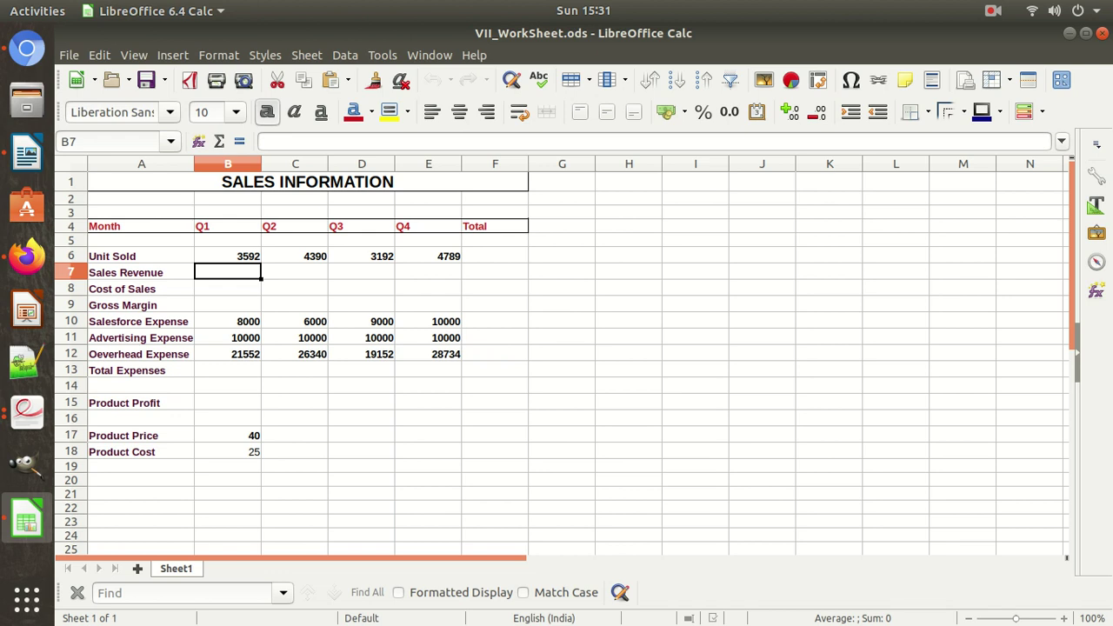
pyautogui.click(228, 256)
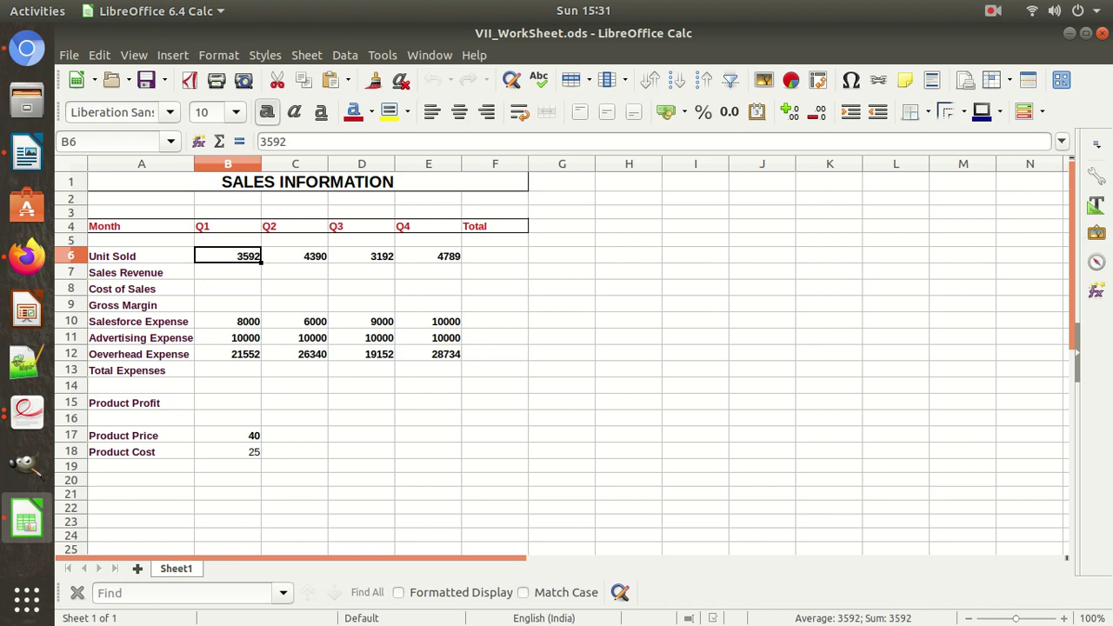
pyautogui.click(227, 435)
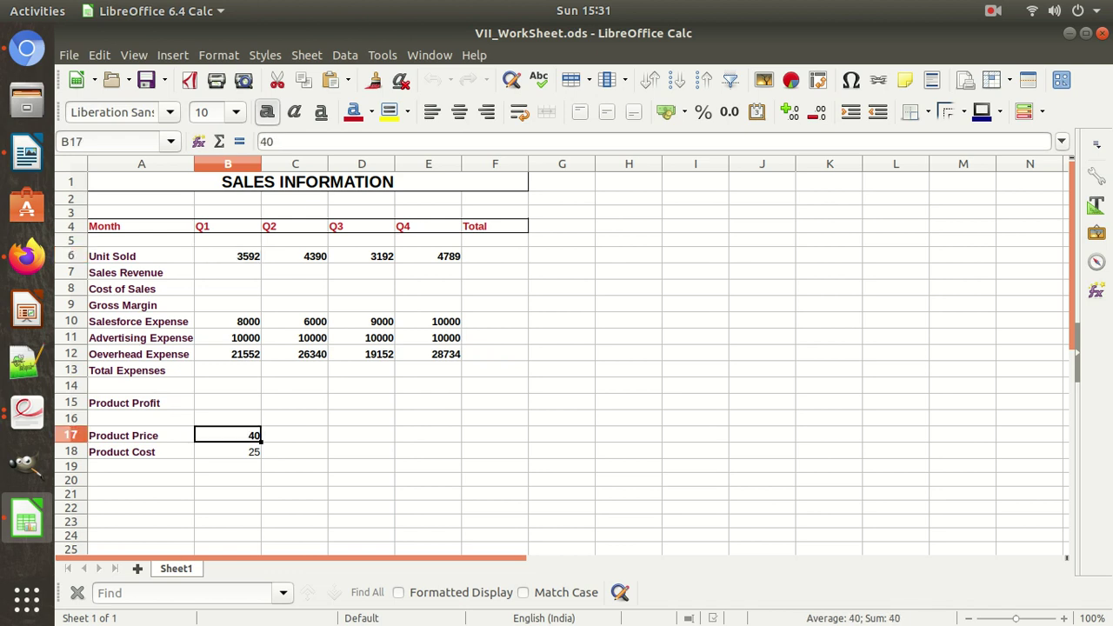
# - Enter the formula =B6*B17 in cell B7 to calculate the Q1 Sales Revenue
pyautogui.click(228, 272)
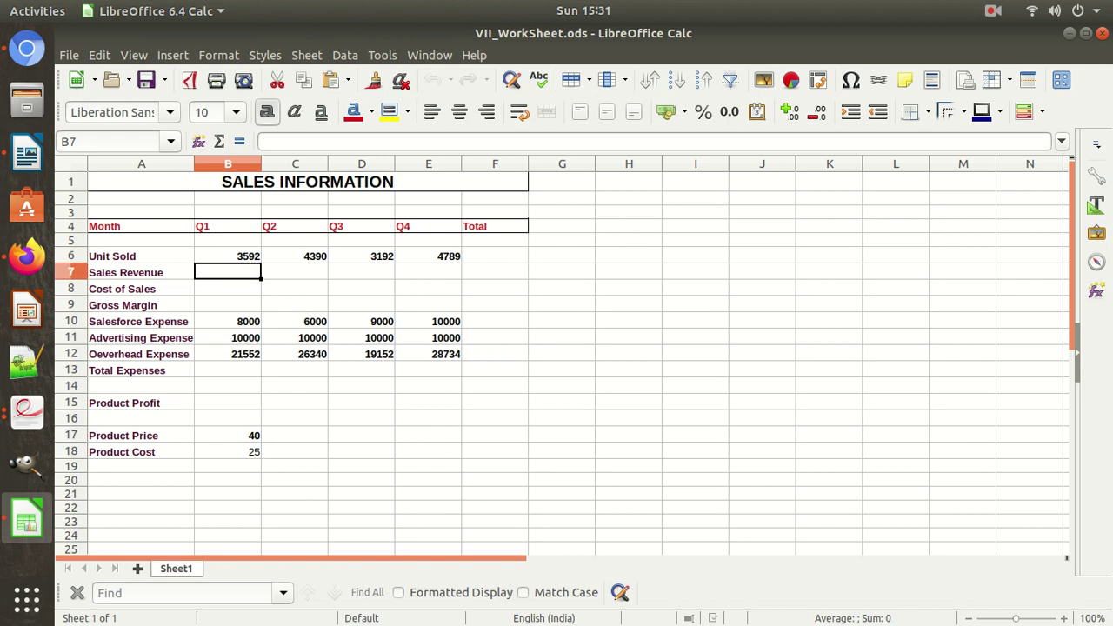
pyautogui.write('=')
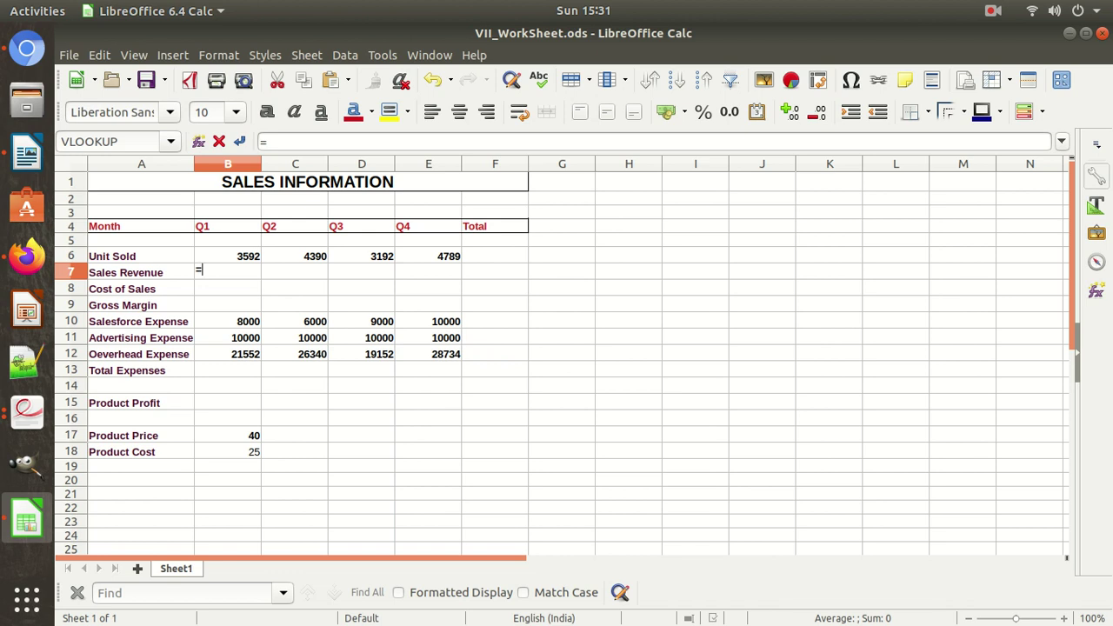
pyautogui.press('Up')
pyautogui.write('*')
pyautogui.click(228, 435)
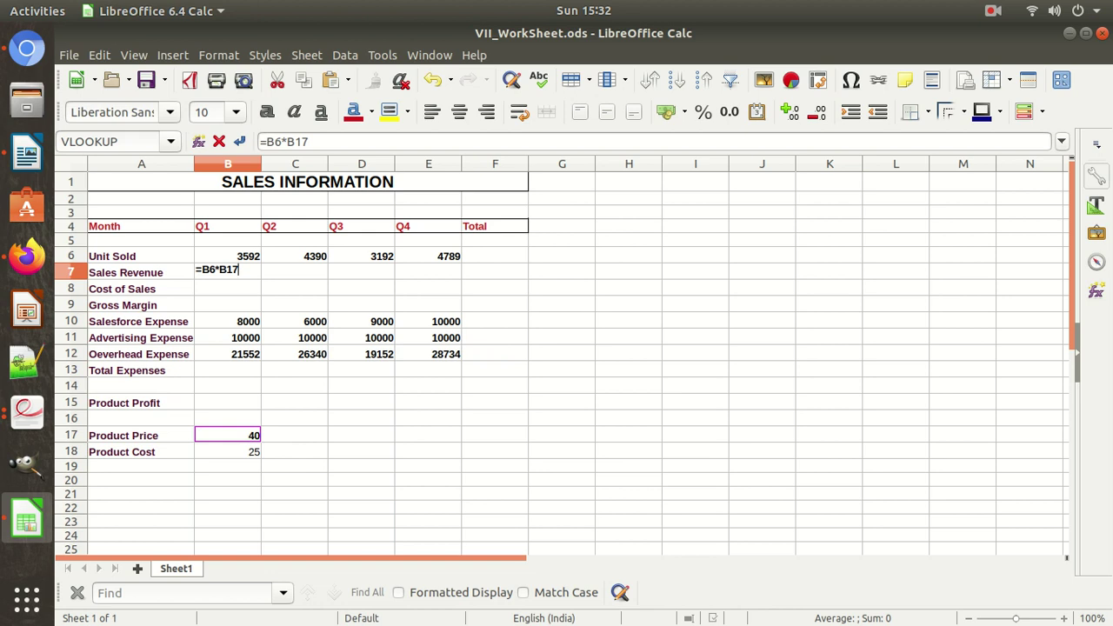
pyautogui.press('Return')
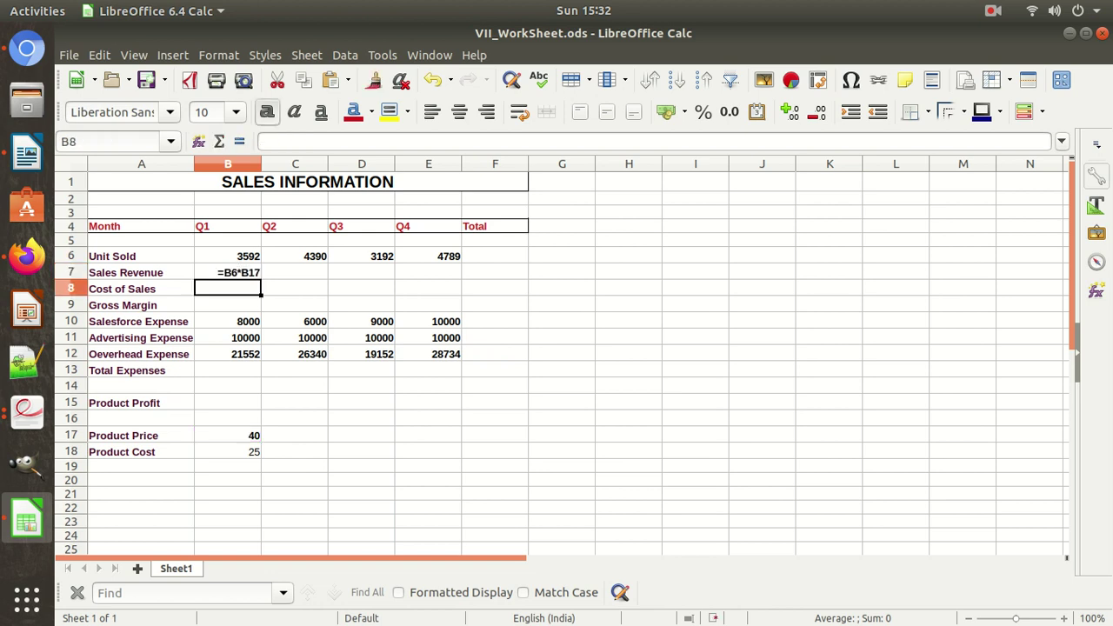
pyautogui.press('Up')
pyautogui.press('F2')
pyautogui.press('Down')
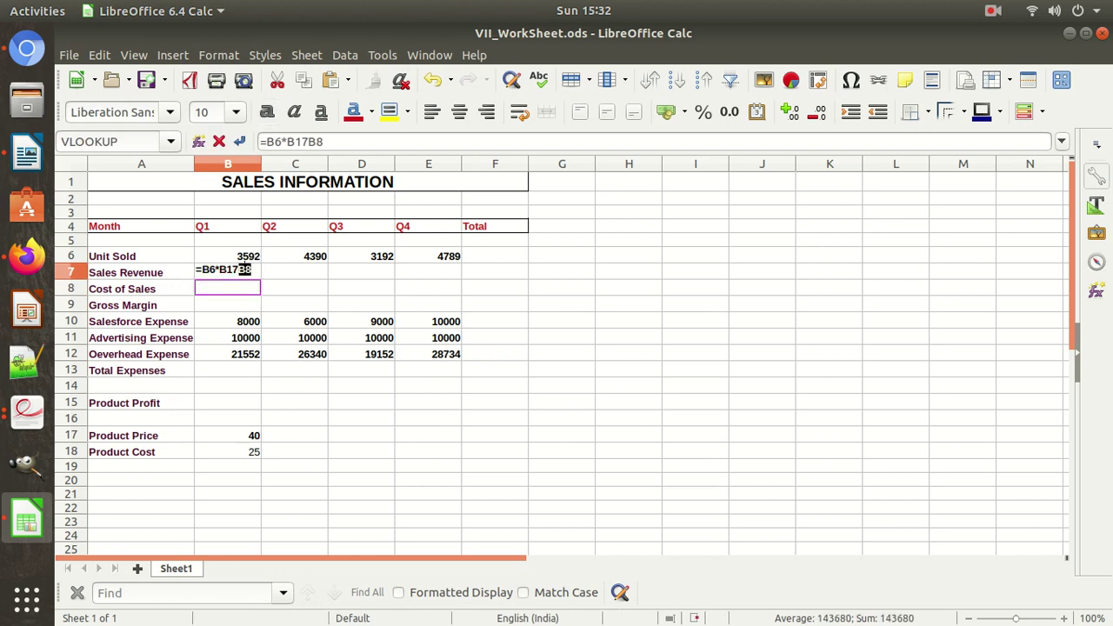
pyautogui.press('Escape')
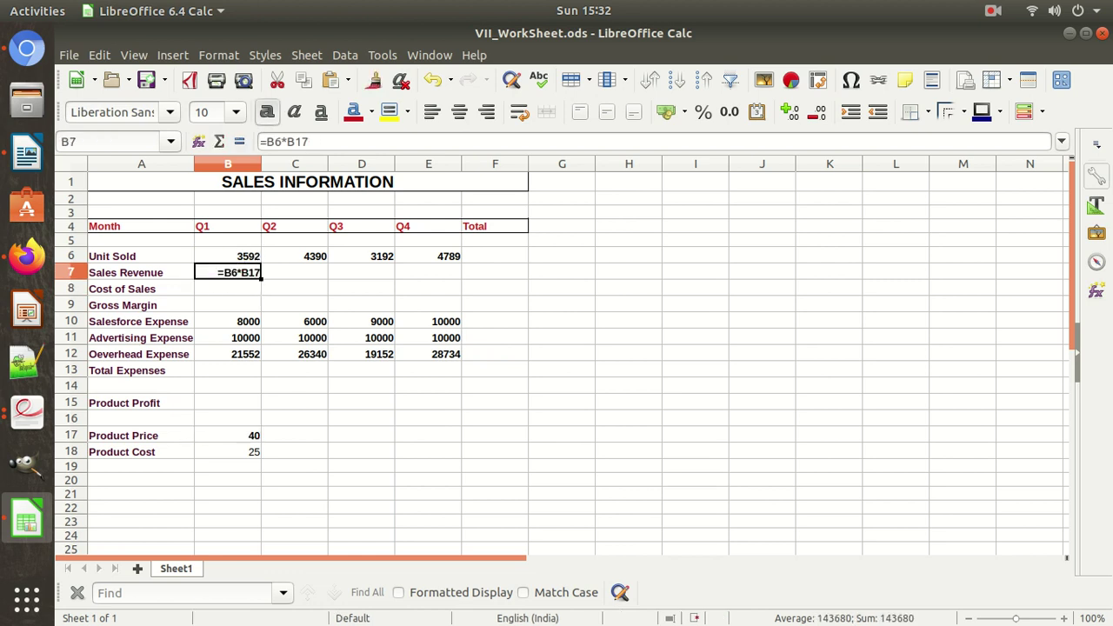
# - Turn off Show Formula so the worksheet cells display calculated results
pyautogui.click(134, 55)
pyautogui.click(174, 256)
# - Fill the Sales Revenue formula from B7 across C7:E7 for Q2, Q3 and Q4
pyautogui.click(295, 272)
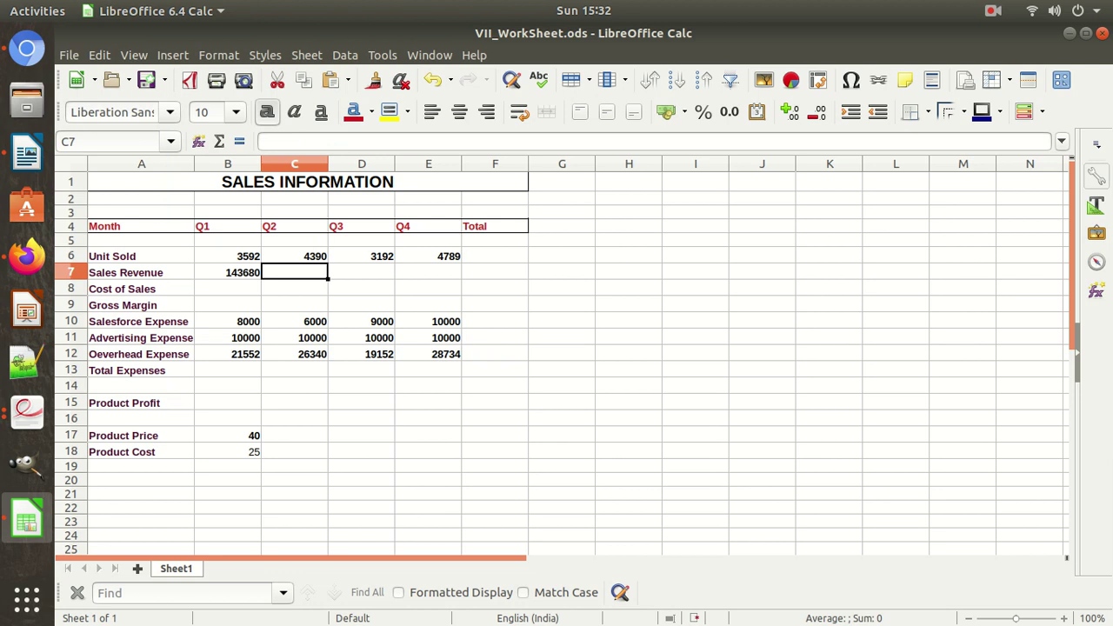
pyautogui.click(362, 273)
pyautogui.click(428, 272)
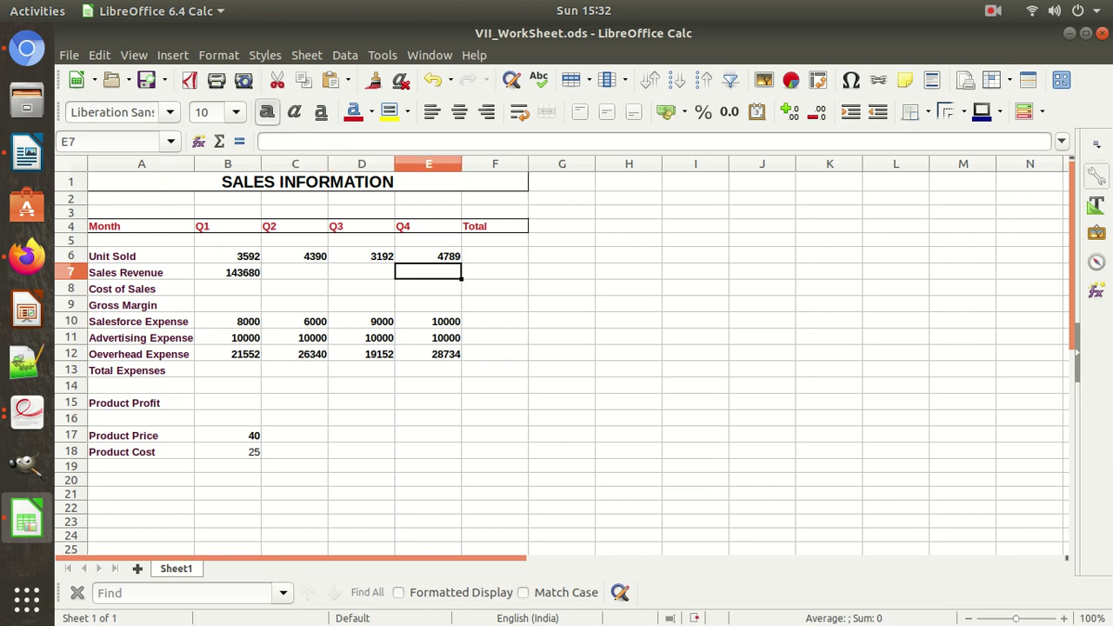
pyautogui.click(295, 272)
pyautogui.click(228, 272)
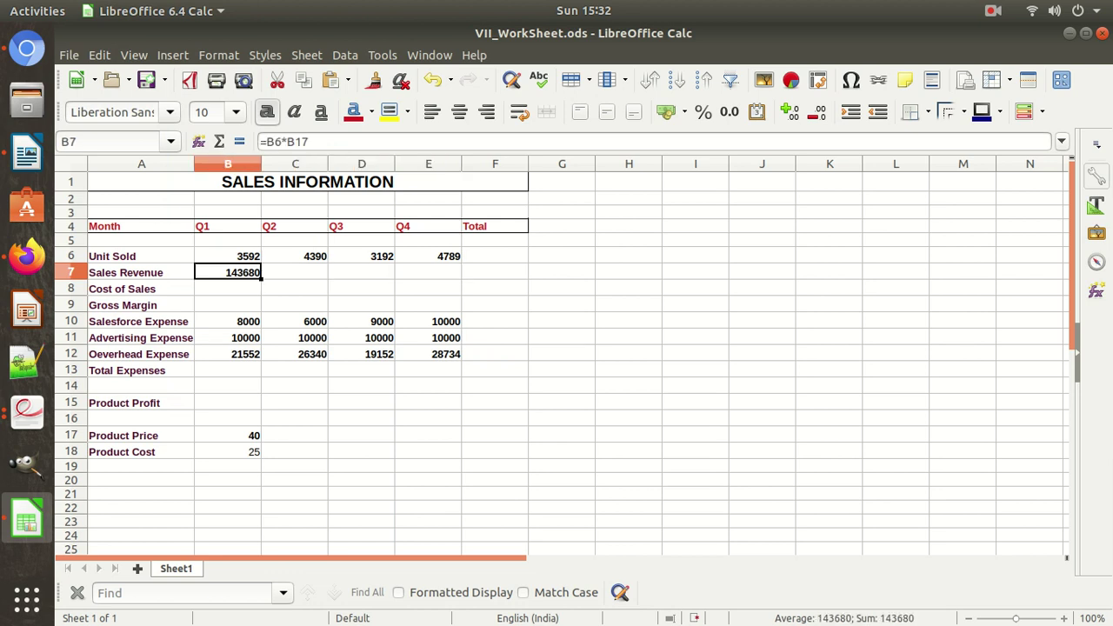
pyautogui.moveTo(261, 279); pyautogui.dragTo(428, 275)
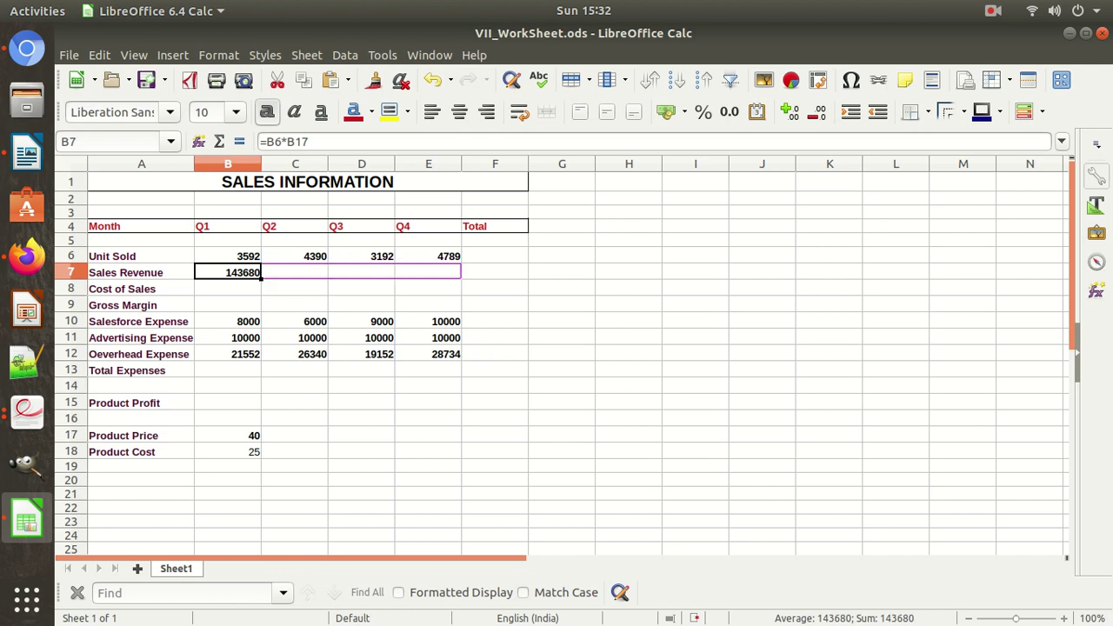
pyautogui.moveTo(428, 275); pyautogui.dragTo(431, 274)
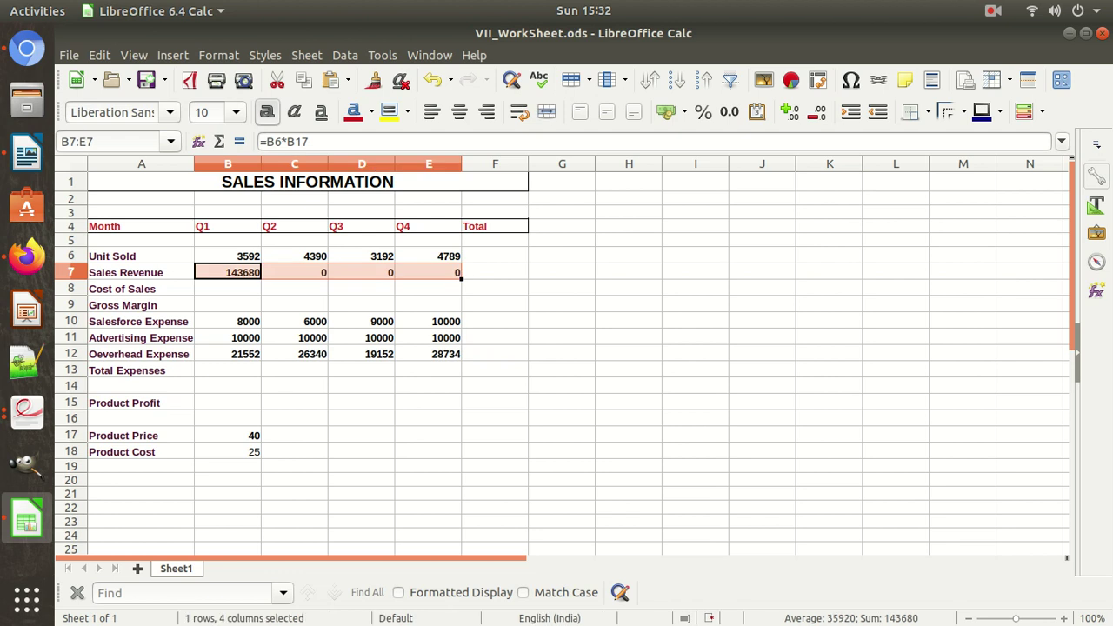
# - Compare the copied formula in C7 with the one in B7, checking the Unit Sold and Product Price cells they reference
pyautogui.click(295, 272)
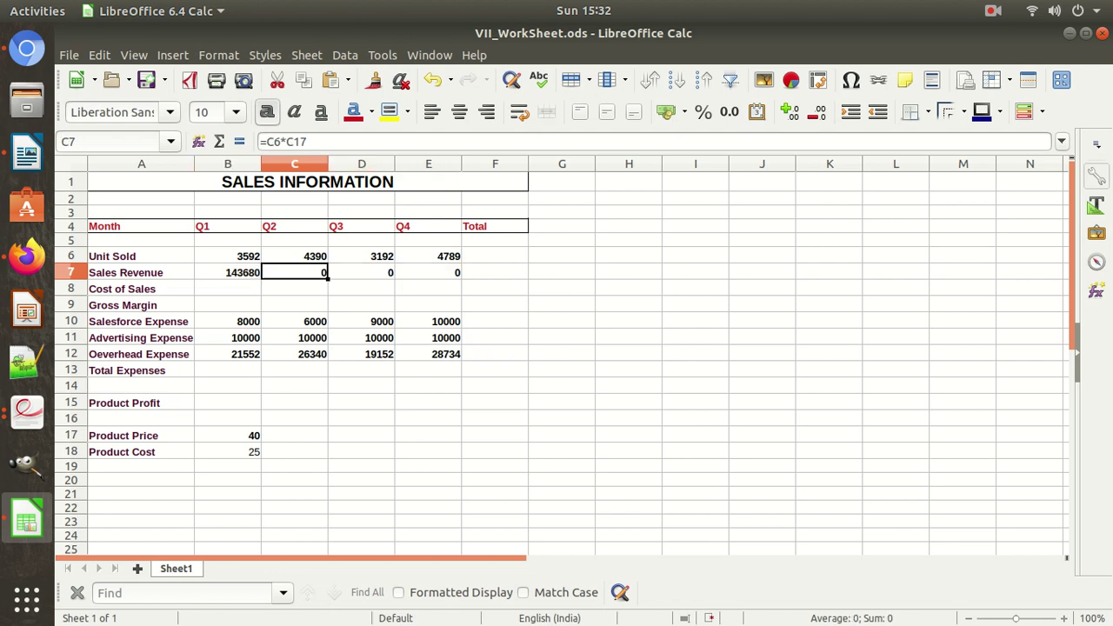
pyautogui.click(228, 272)
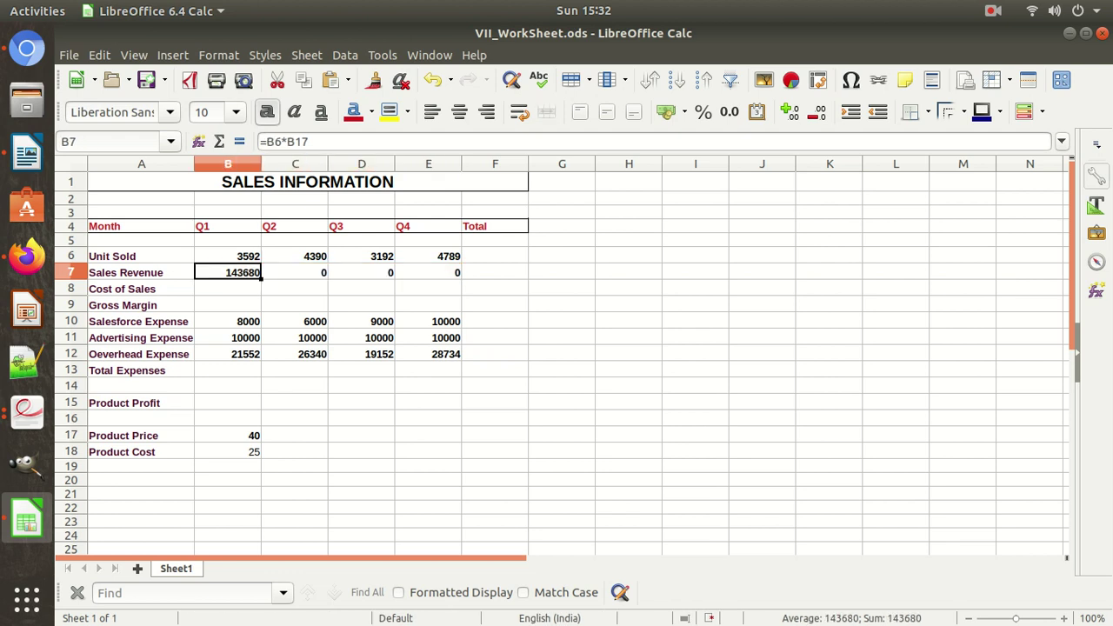
pyautogui.click(228, 256)
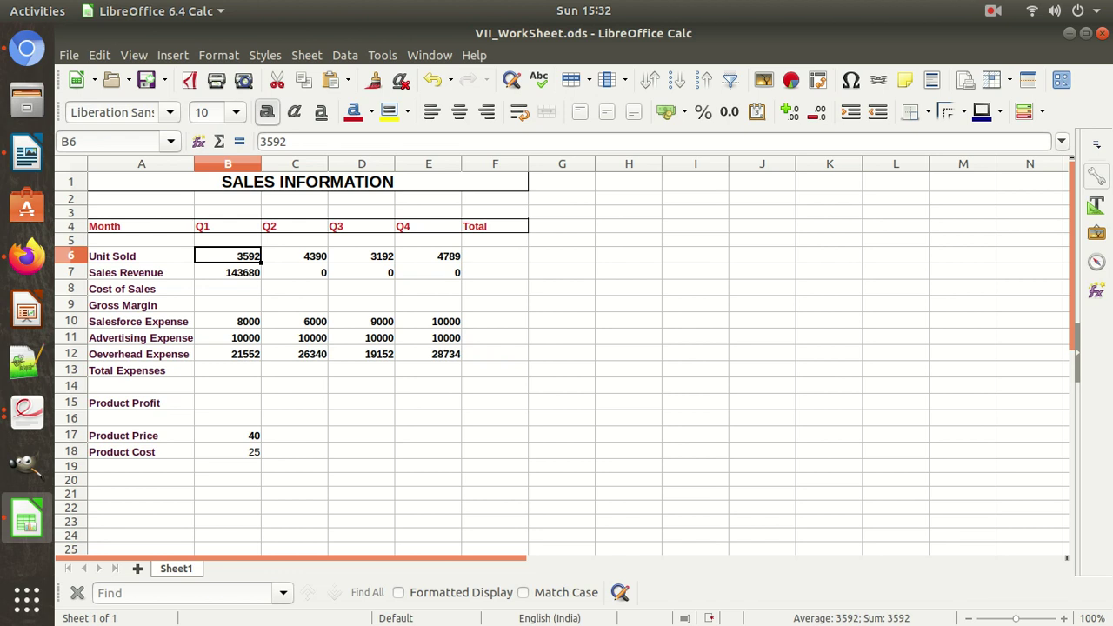
pyautogui.click(295, 256)
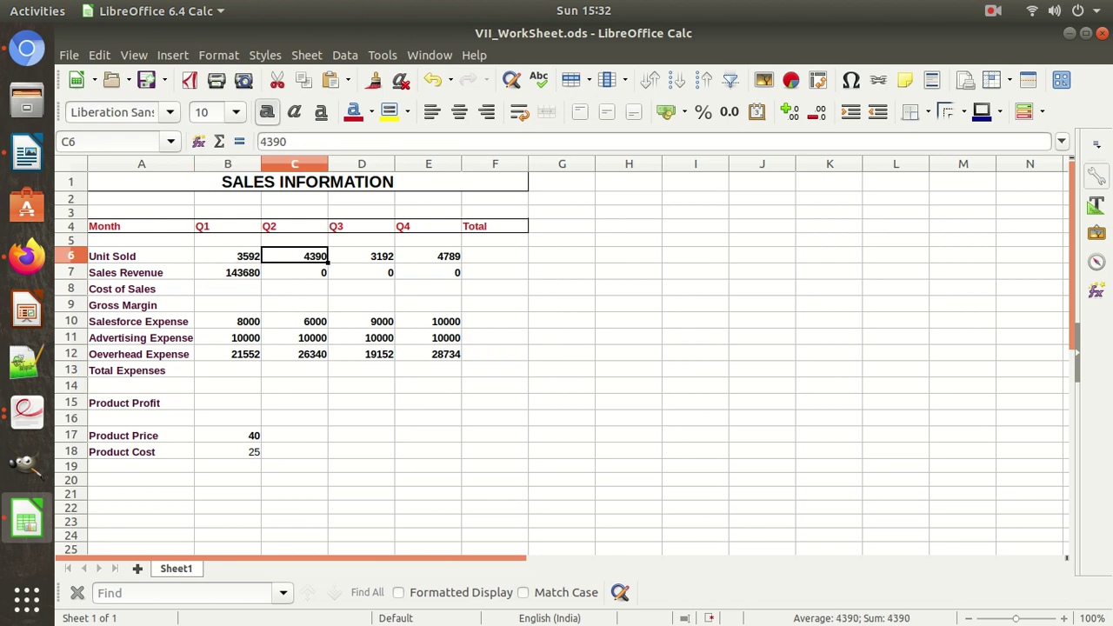
pyautogui.click(295, 272)
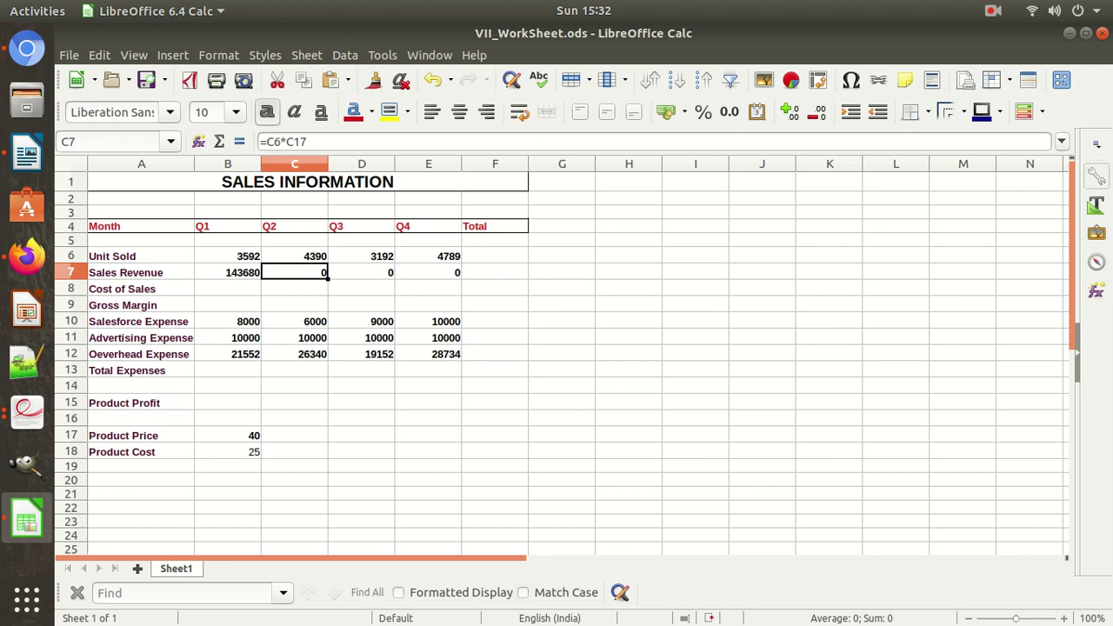
pyautogui.moveTo(282, 142); pyautogui.dragTo(267, 142)
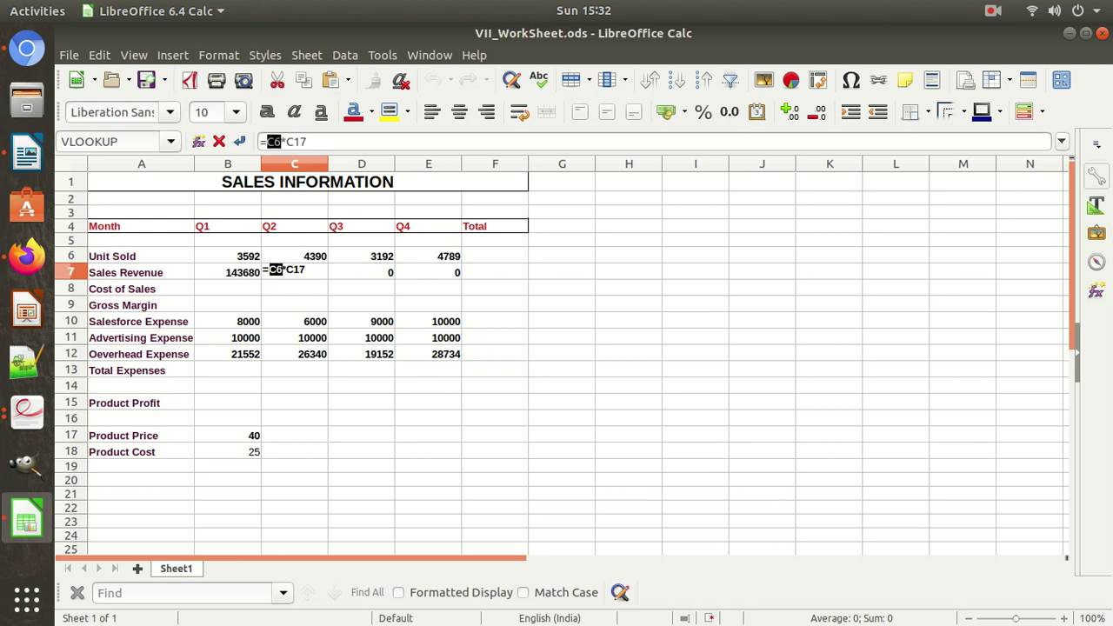
pyautogui.press('Escape')
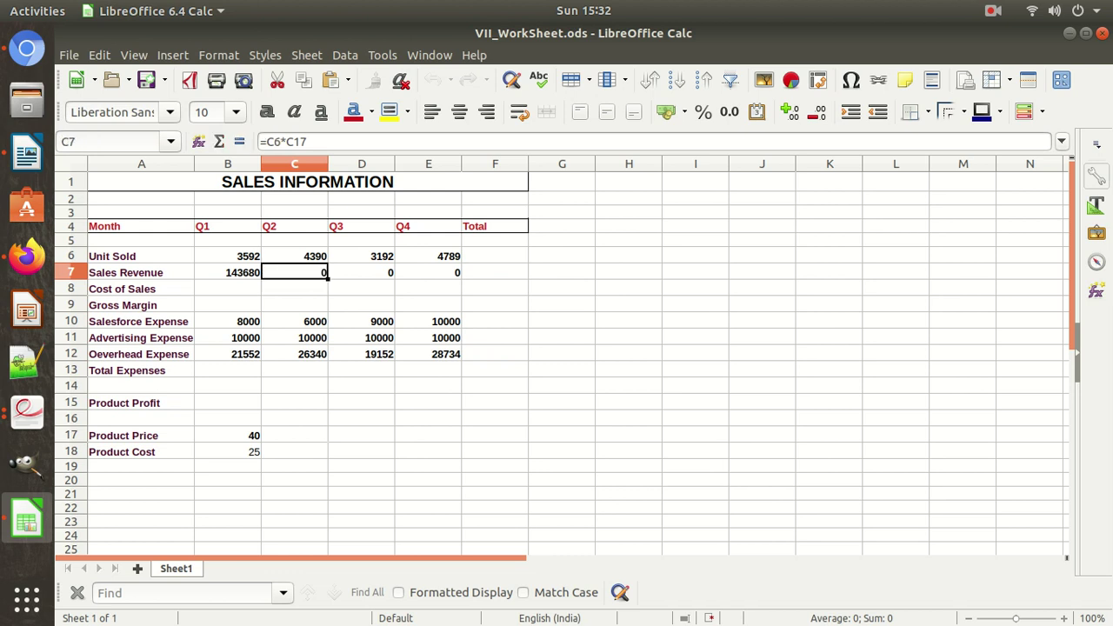
pyautogui.click(228, 272)
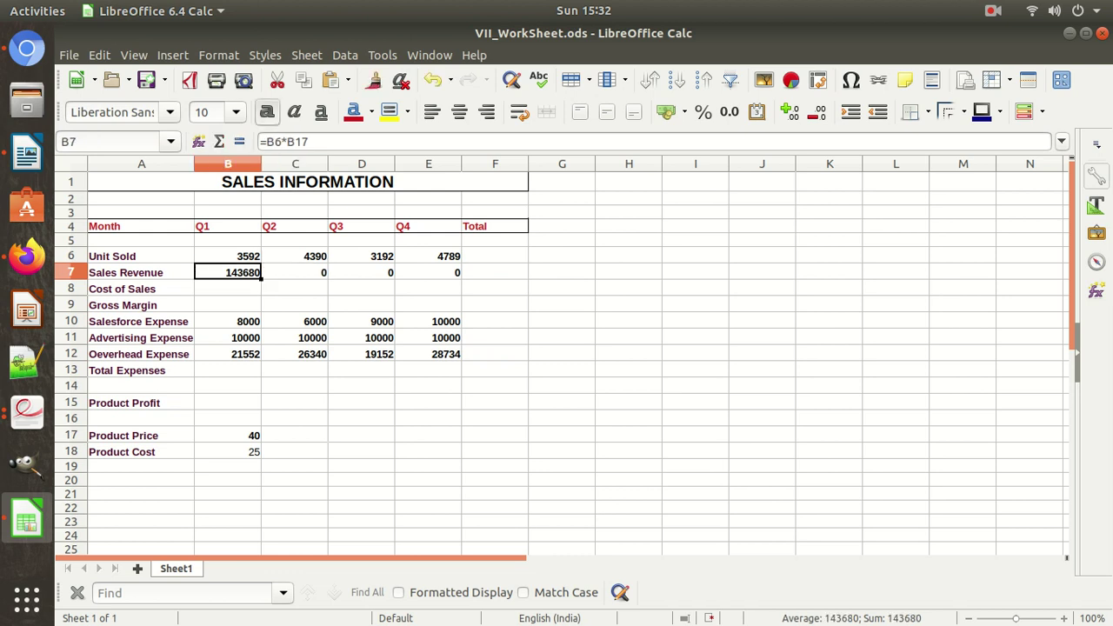
pyautogui.click(228, 435)
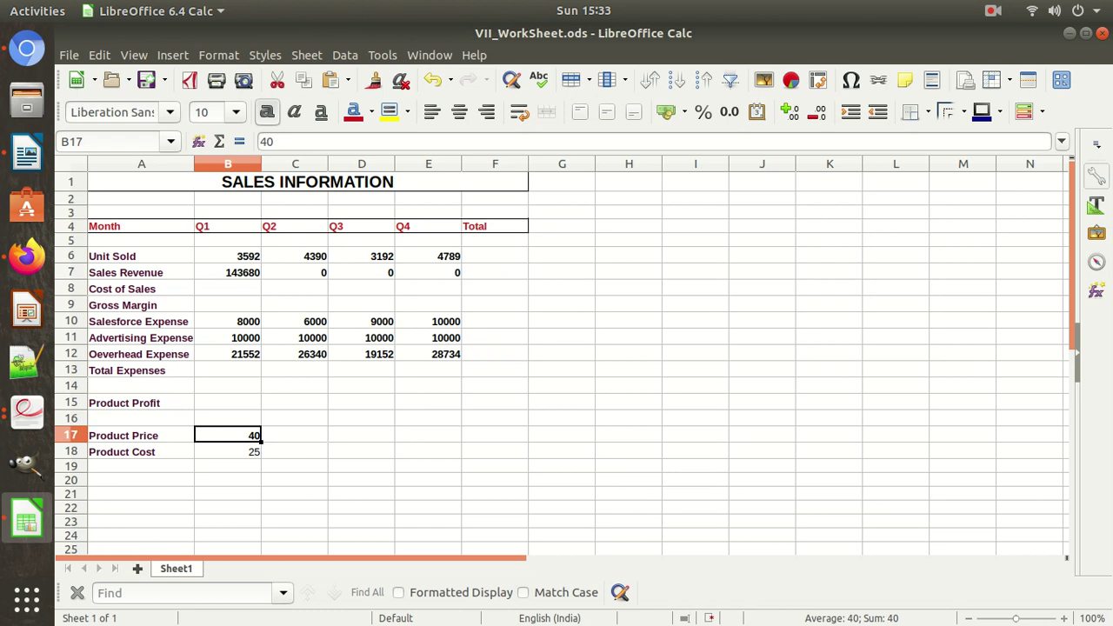
# - Trace the formulas in B7 and C7 to their Unit Sold cells B6 and C6 and Product Price cells B17 and C17
pyautogui.click(295, 272)
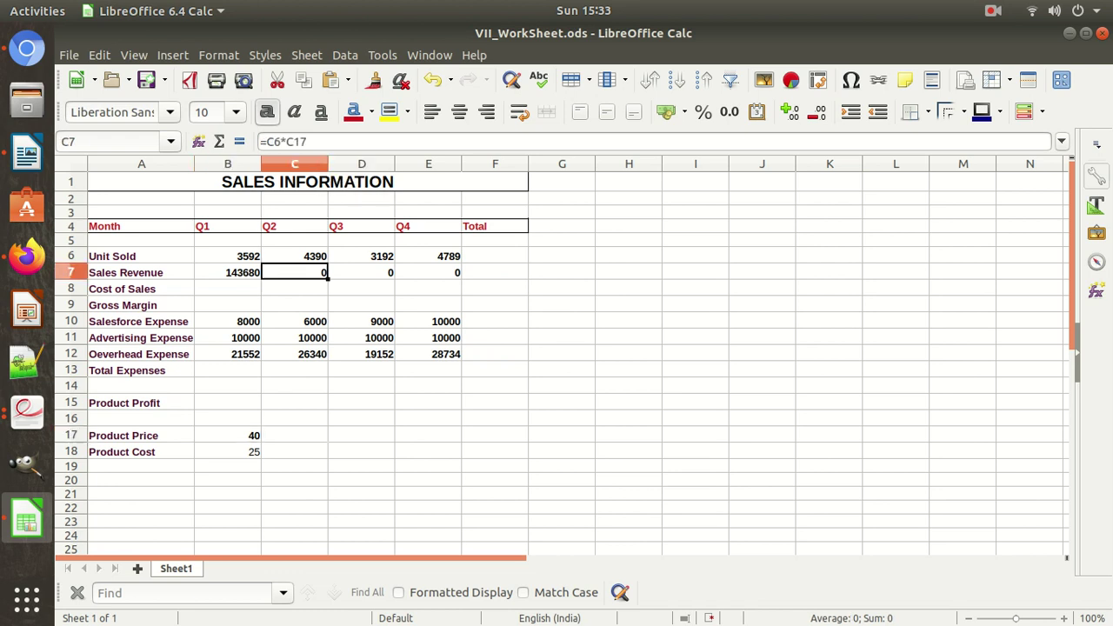
pyautogui.click(295, 435)
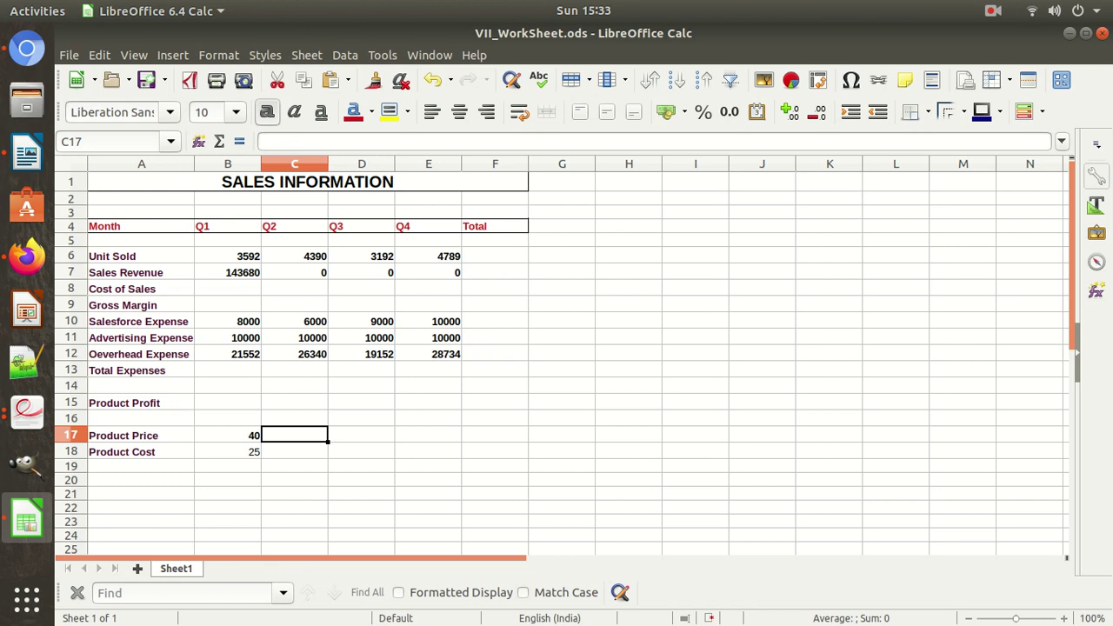
pyautogui.click(228, 435)
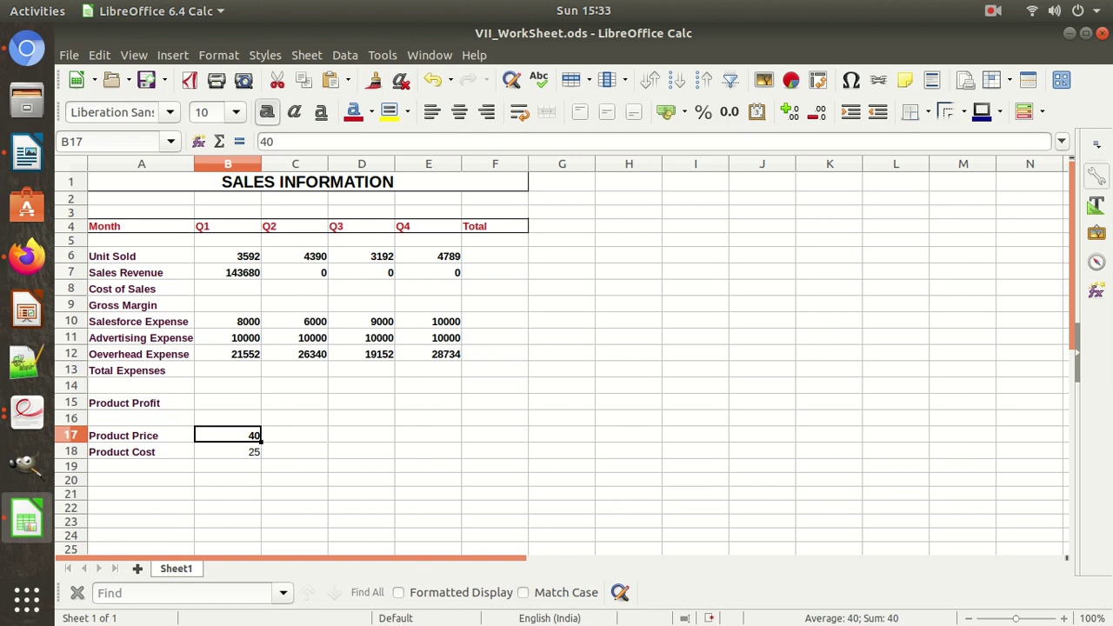
pyautogui.click(228, 272)
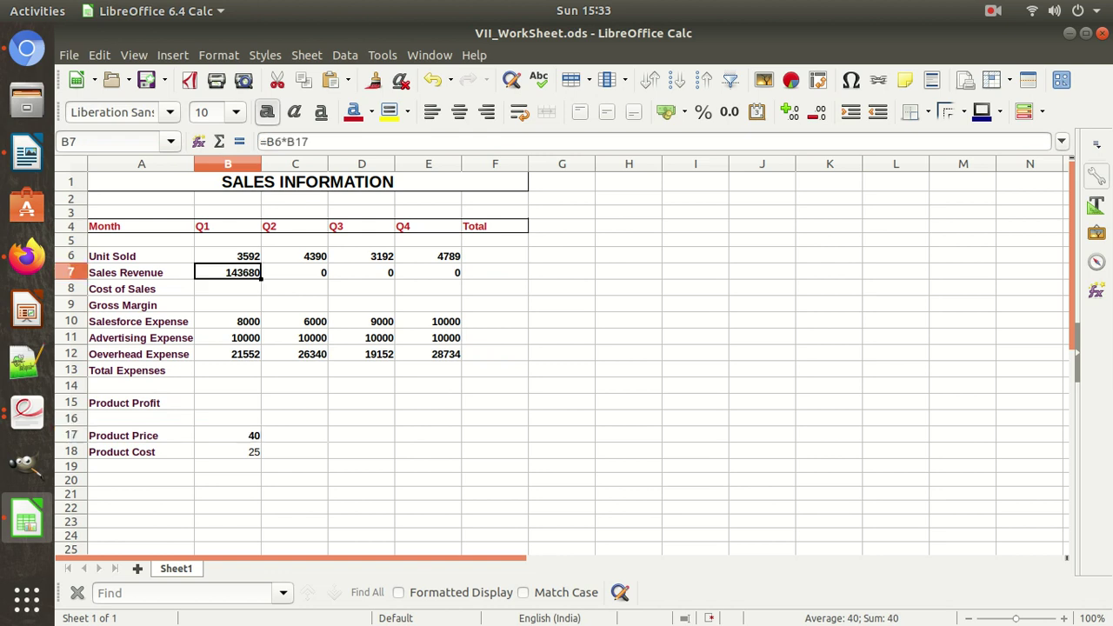
pyautogui.click(228, 256)
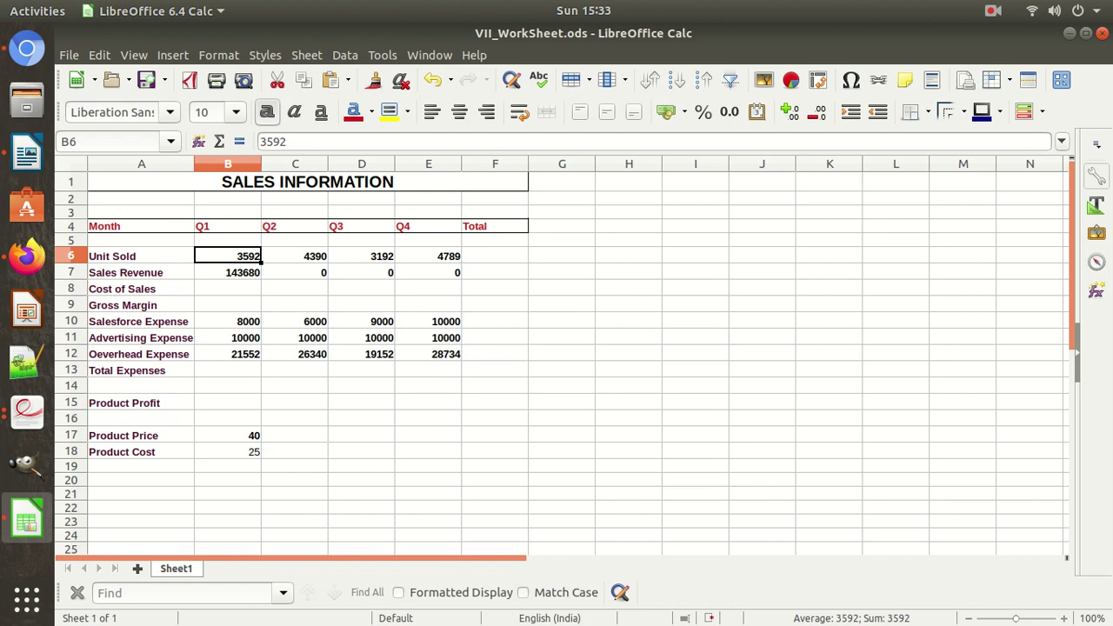
pyautogui.click(295, 256)
pyautogui.click(228, 255)
pyautogui.click(295, 255)
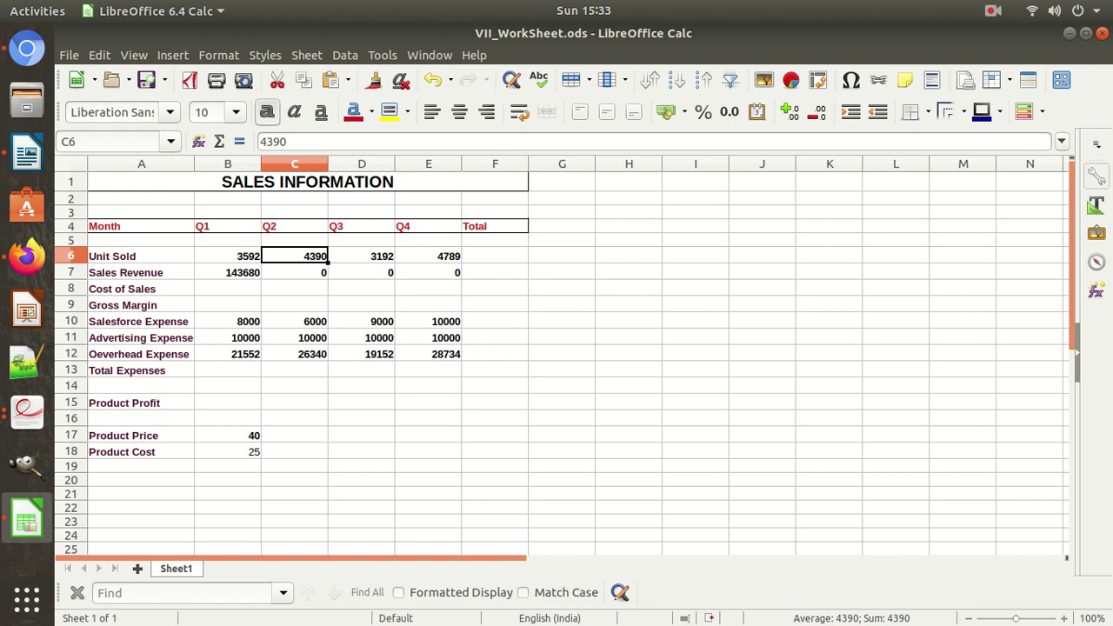
pyautogui.click(228, 435)
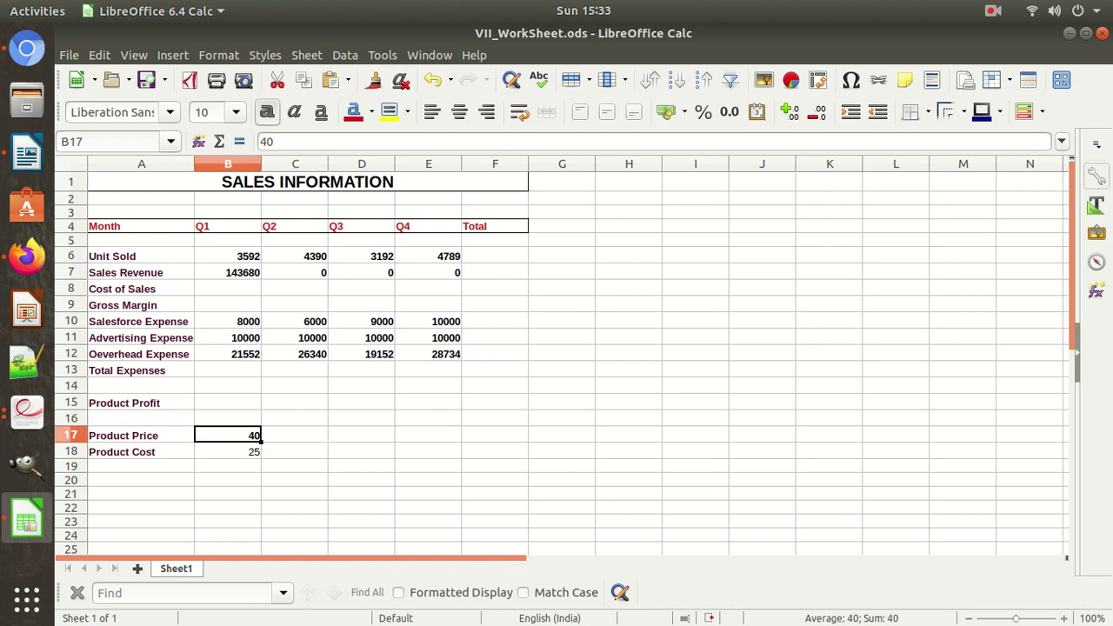
pyautogui.click(295, 272)
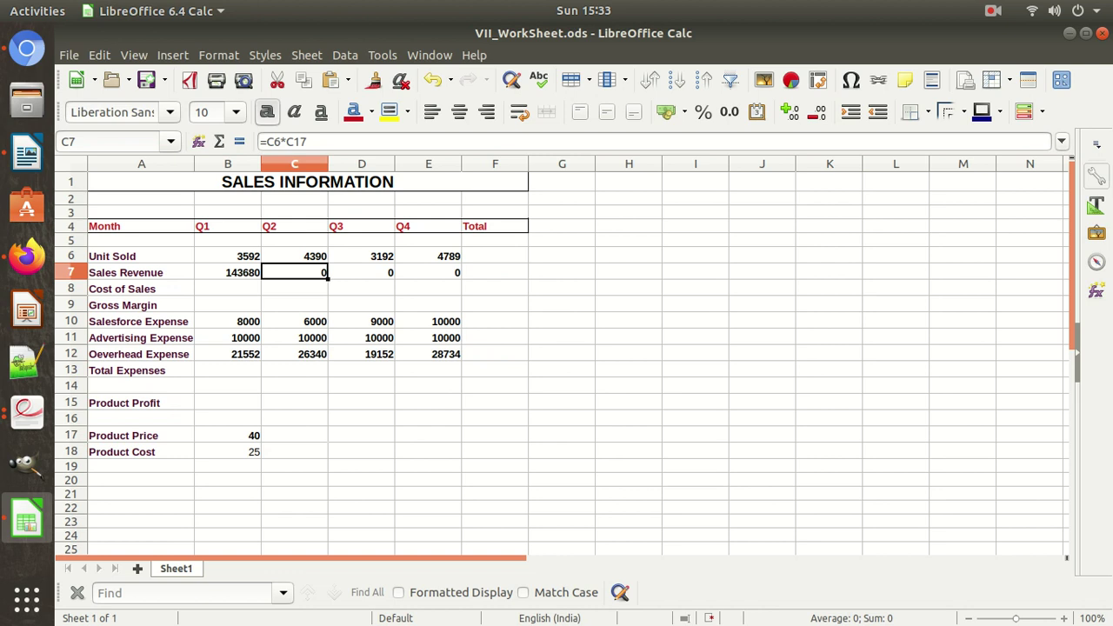
# - Make the Product Price reference absolute in B7 with =B6*$B$17 and refill the Sales Revenue formula across C7:E7
pyautogui.click(227, 272)
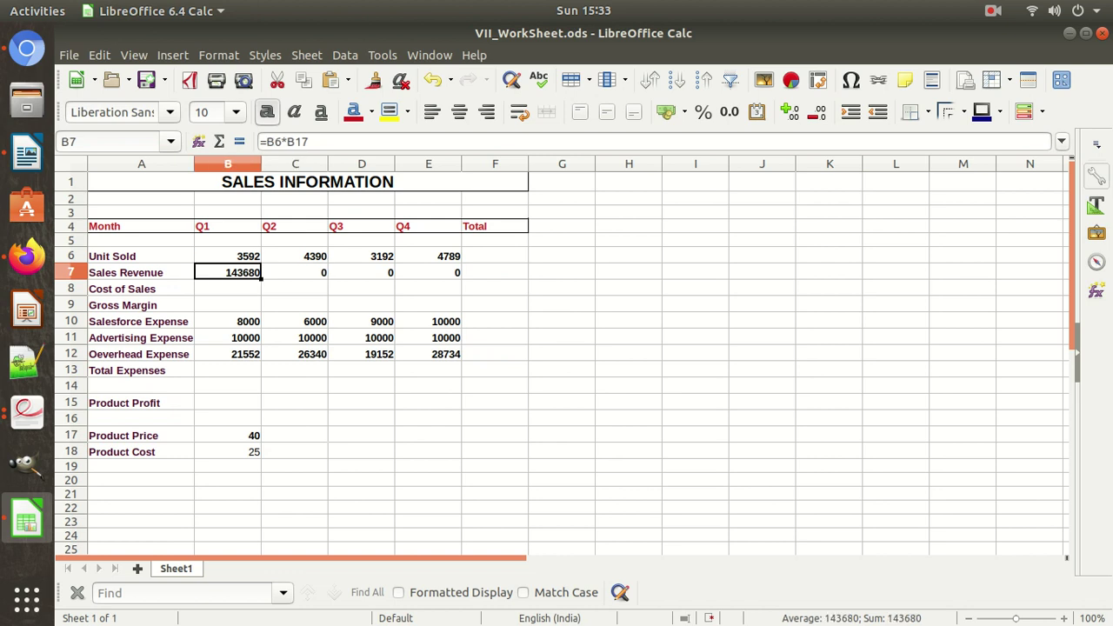
pyautogui.click(289, 142)
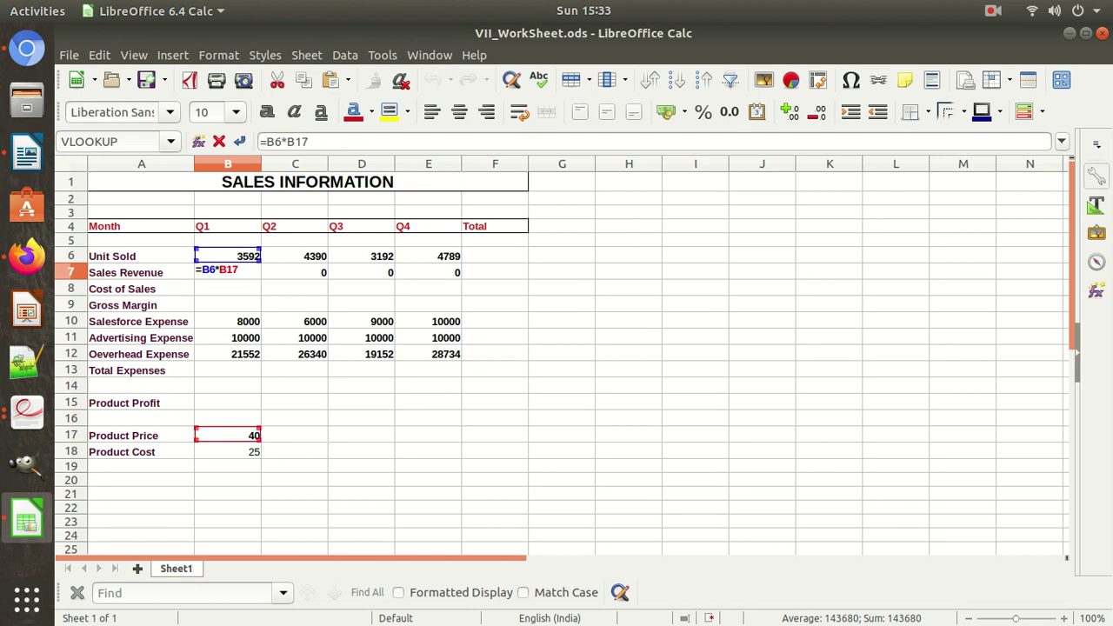
pyautogui.write('$')
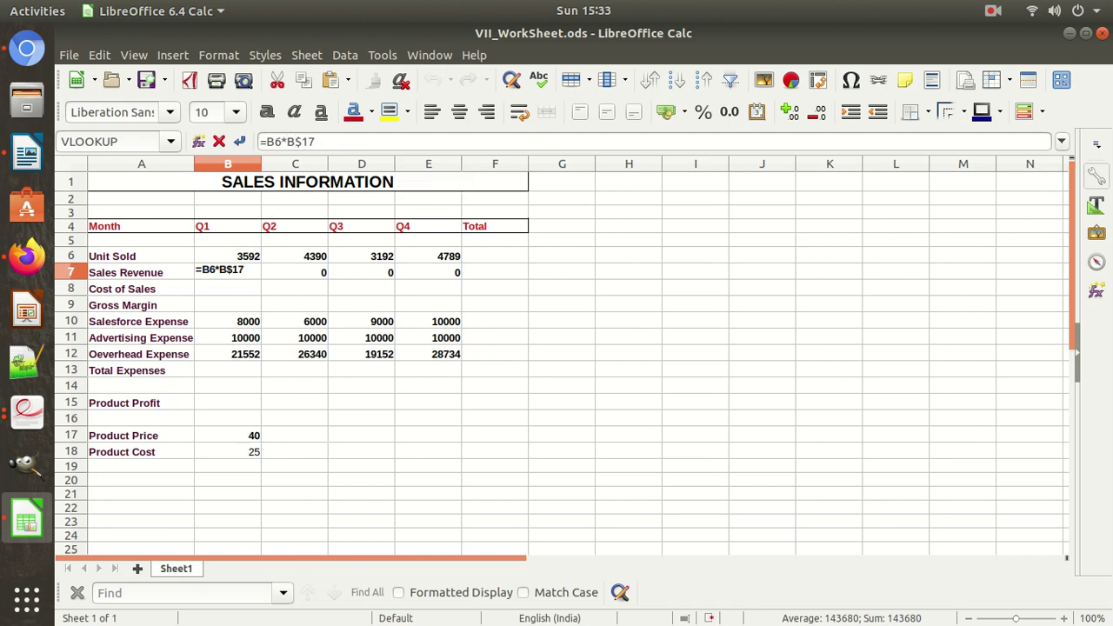
pyautogui.press('Return')
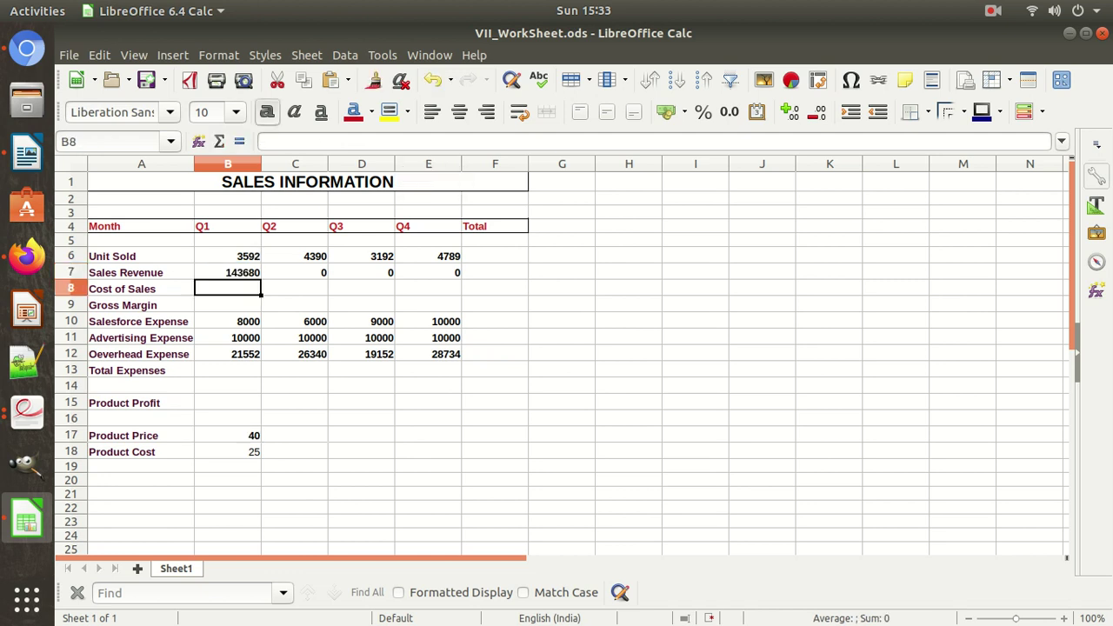
pyautogui.click(228, 272)
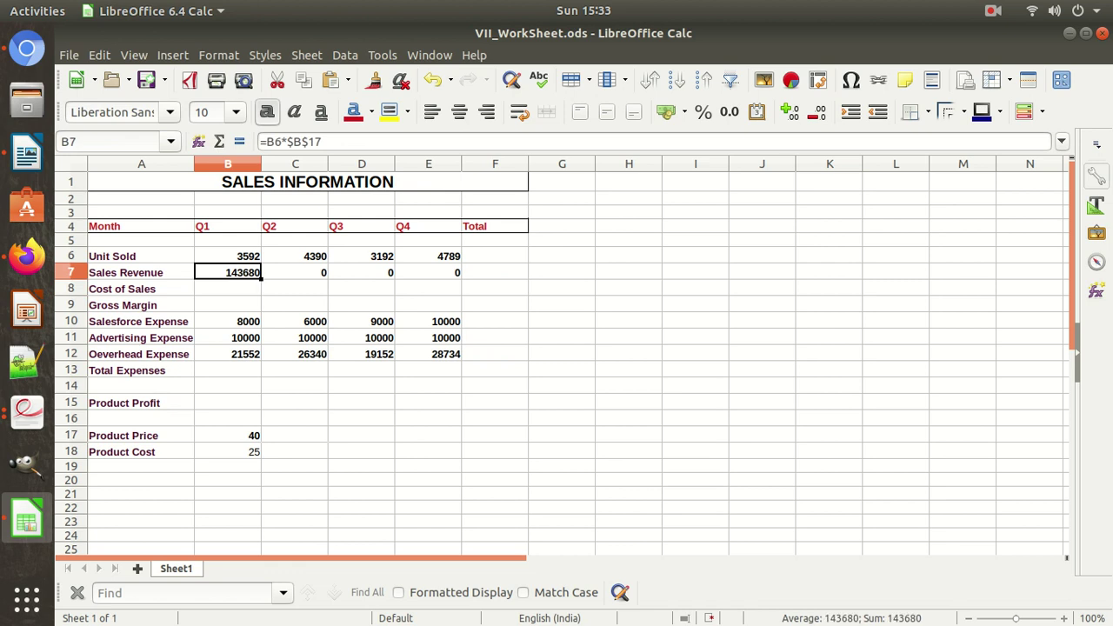
pyautogui.moveTo(261, 278); pyautogui.dragTo(448, 278)
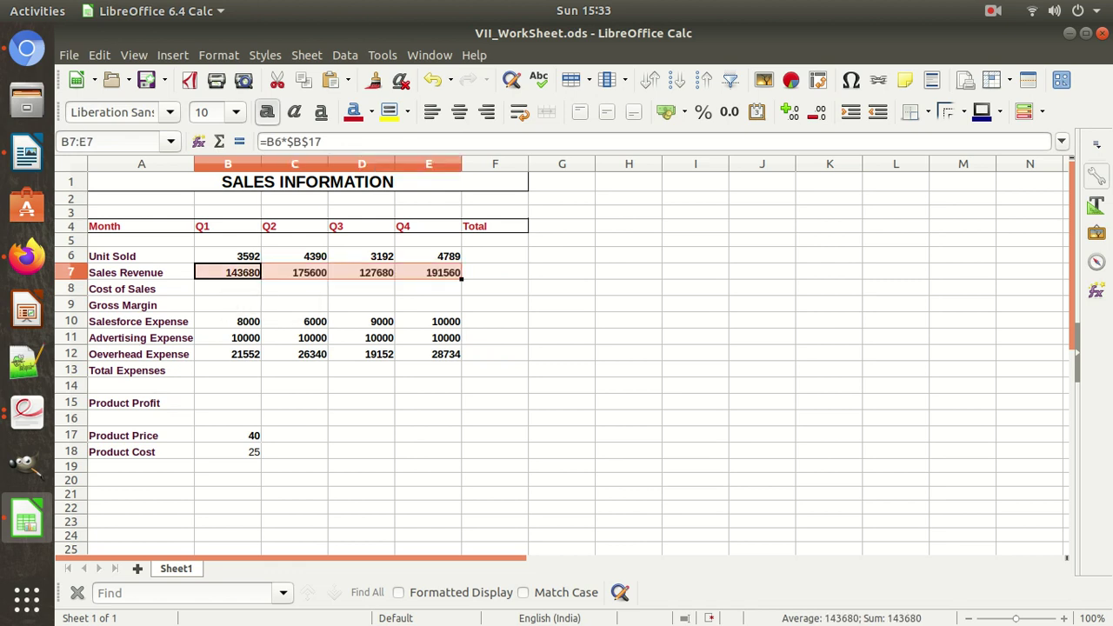
# - Review the Sales Revenue formulas in B7:E7 against the Unit Sold values in B6:E6 and the Product Price in B17
pyautogui.click(294, 272)
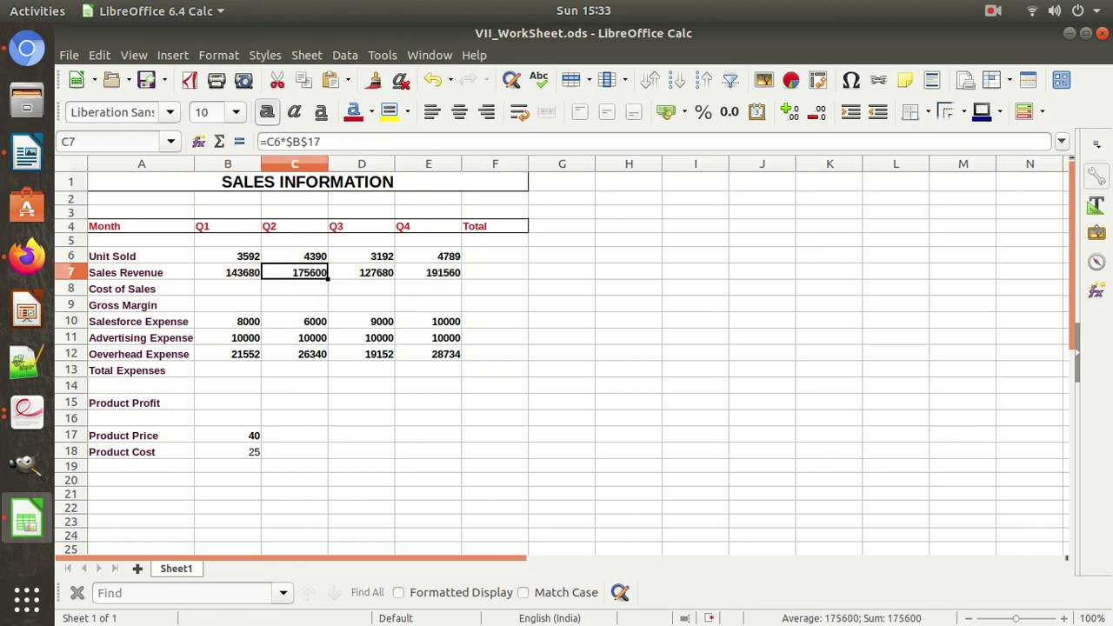
pyautogui.click(228, 272)
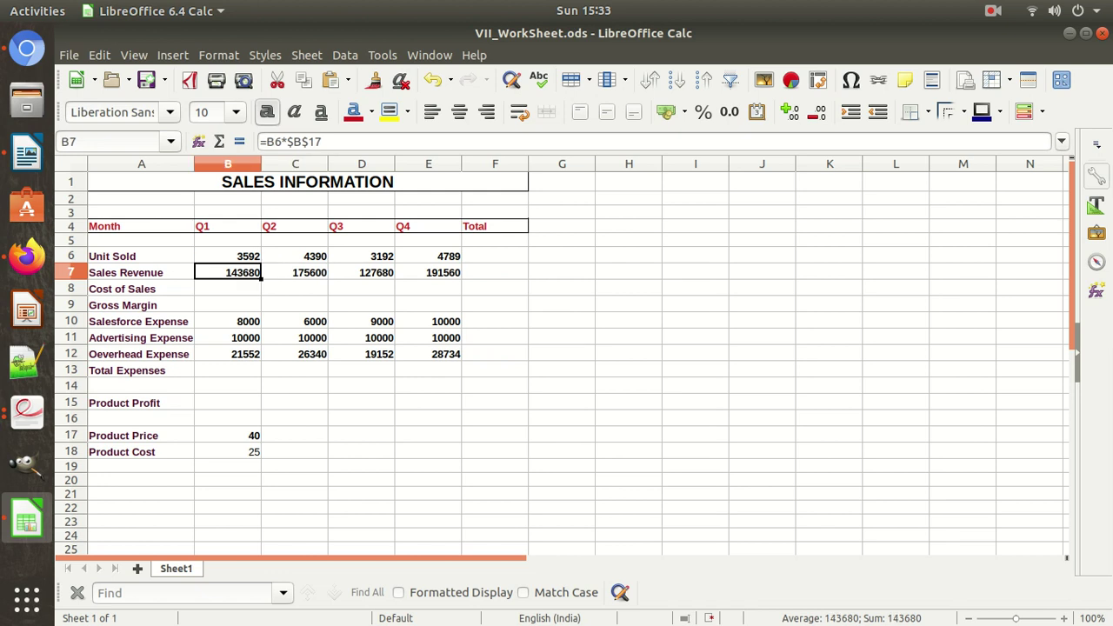
pyautogui.click(295, 272)
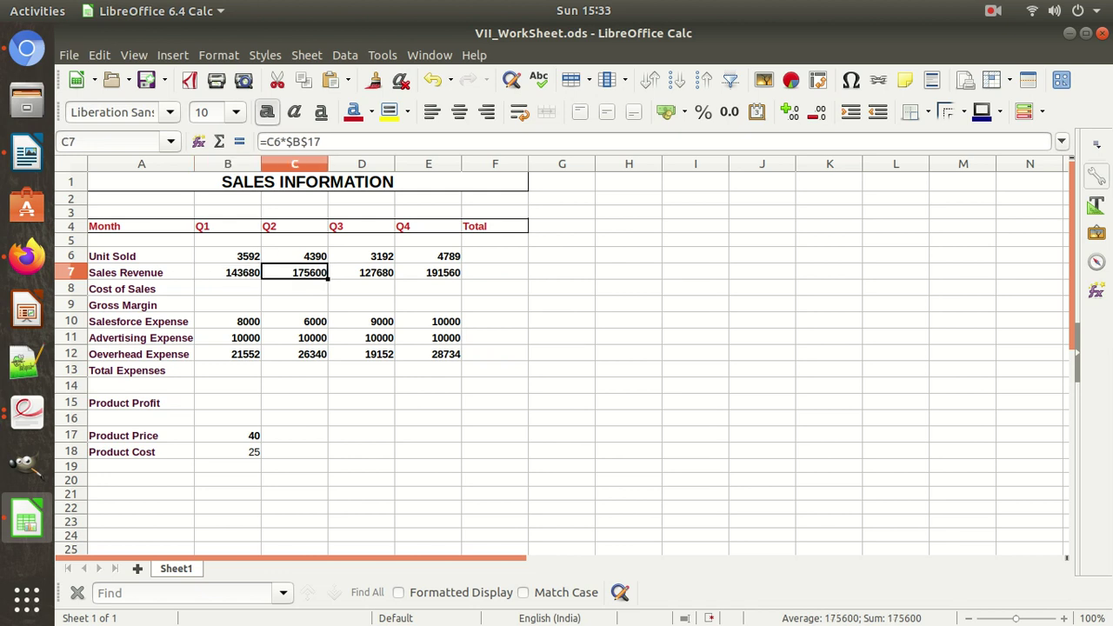
pyautogui.click(361, 273)
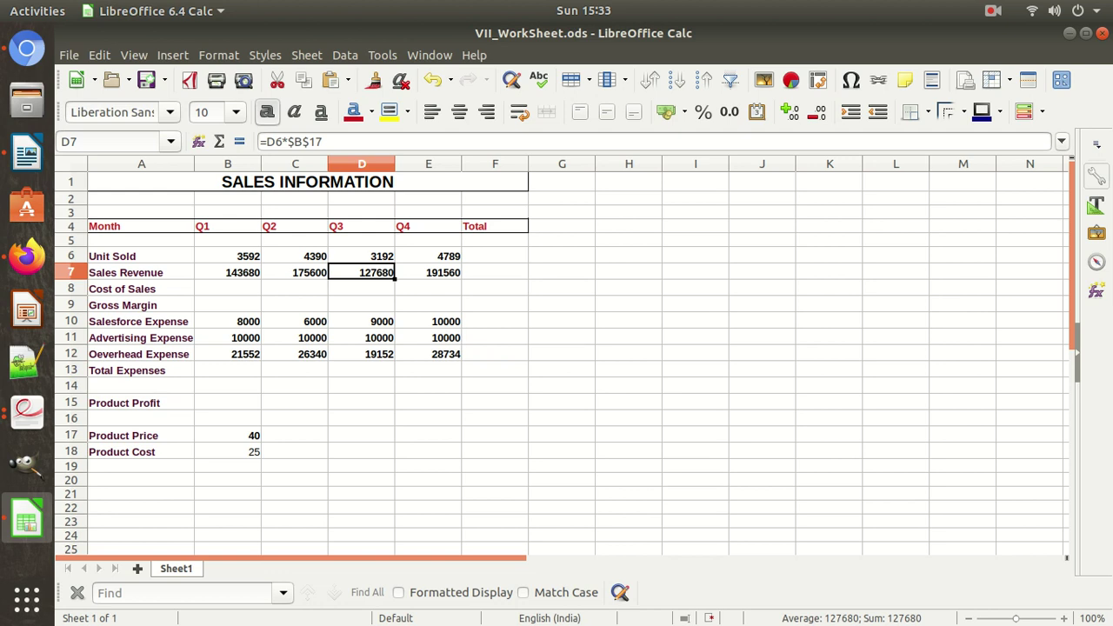
pyautogui.click(428, 272)
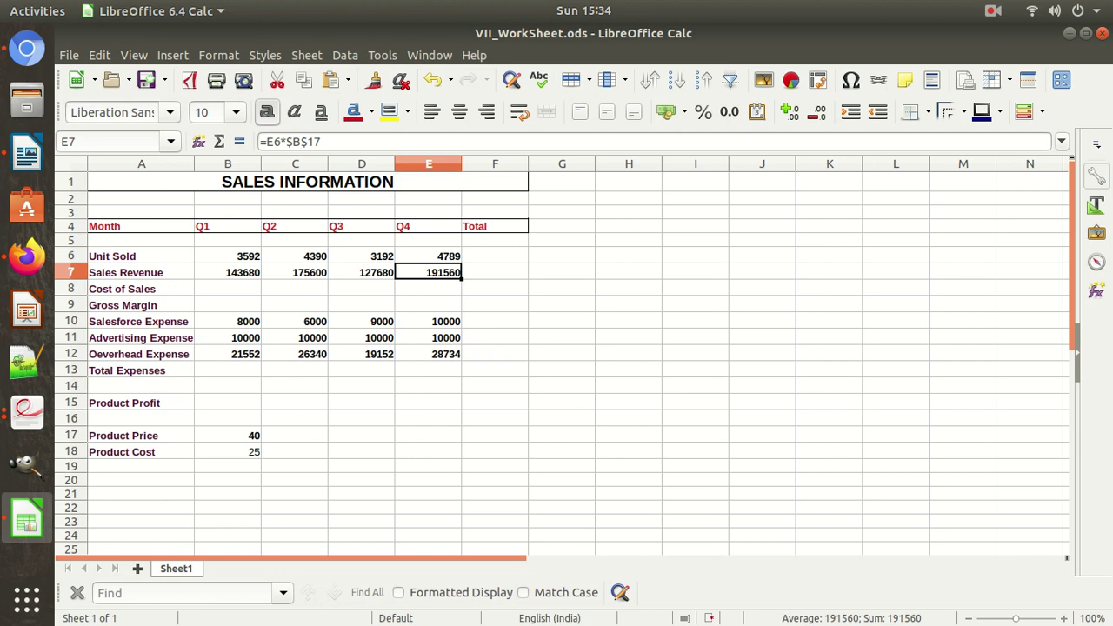
pyautogui.click(236, 435)
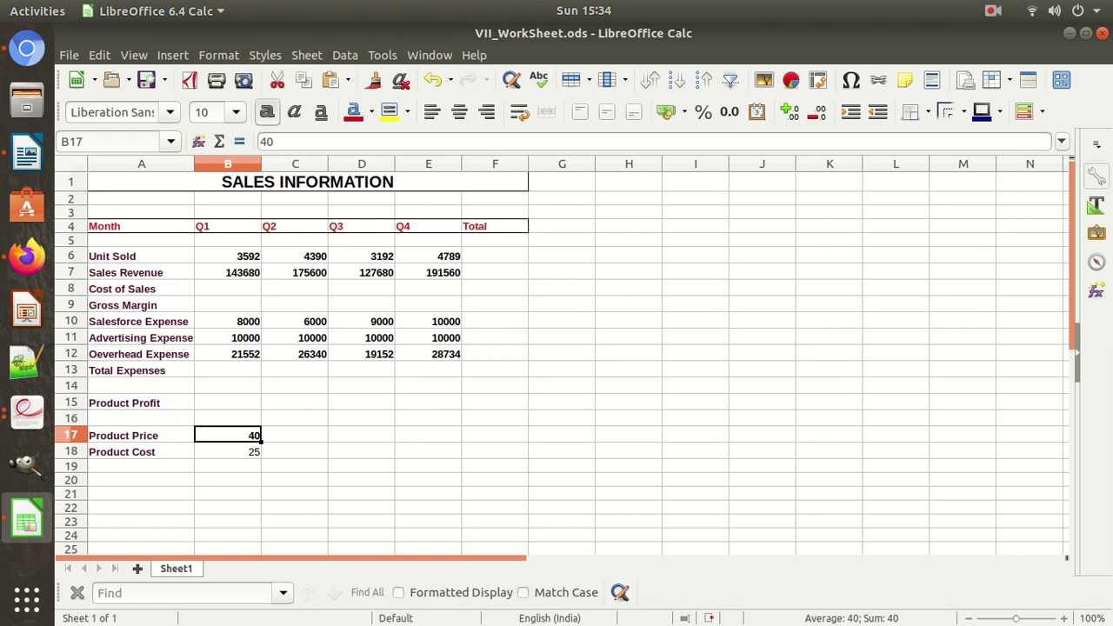
pyautogui.click(233, 272)
pyautogui.click(233, 257)
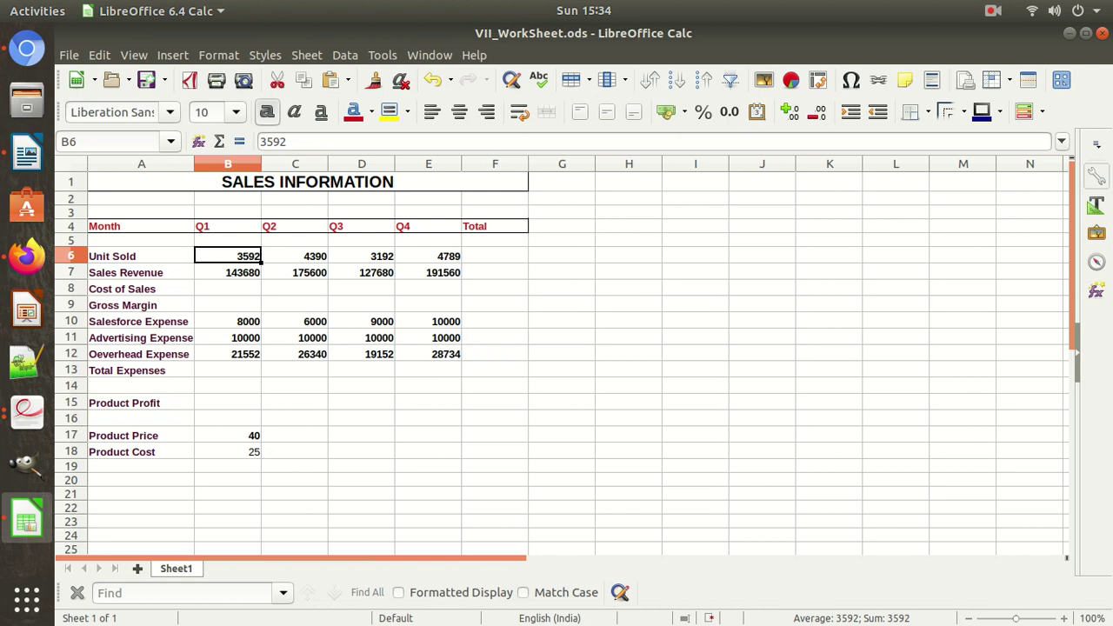
pyautogui.click(296, 256)
pyautogui.click(362, 255)
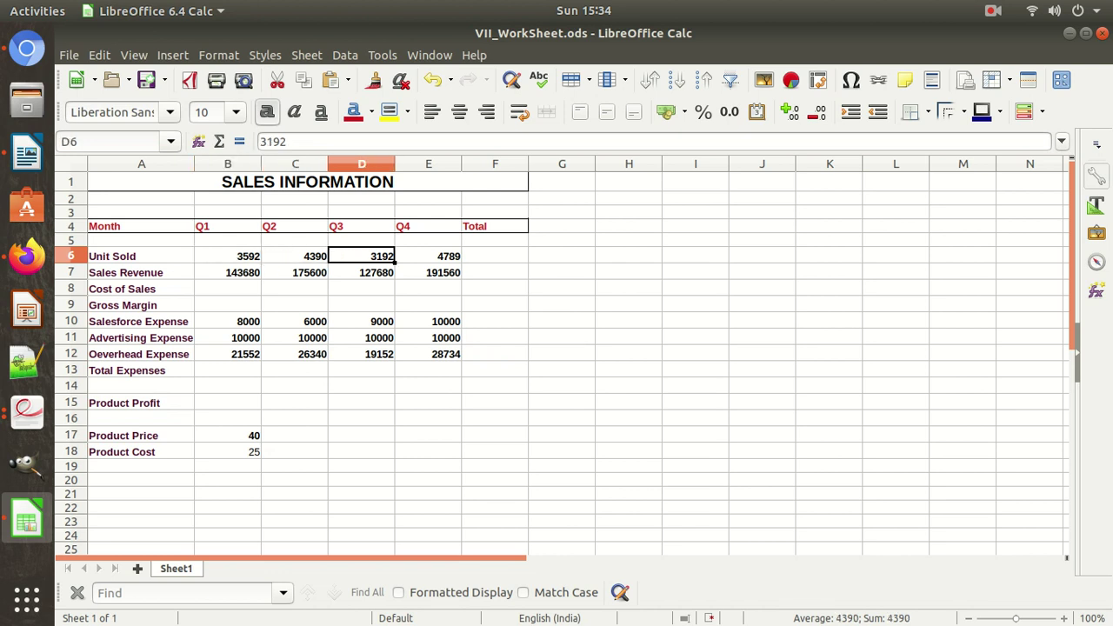
pyautogui.click(429, 256)
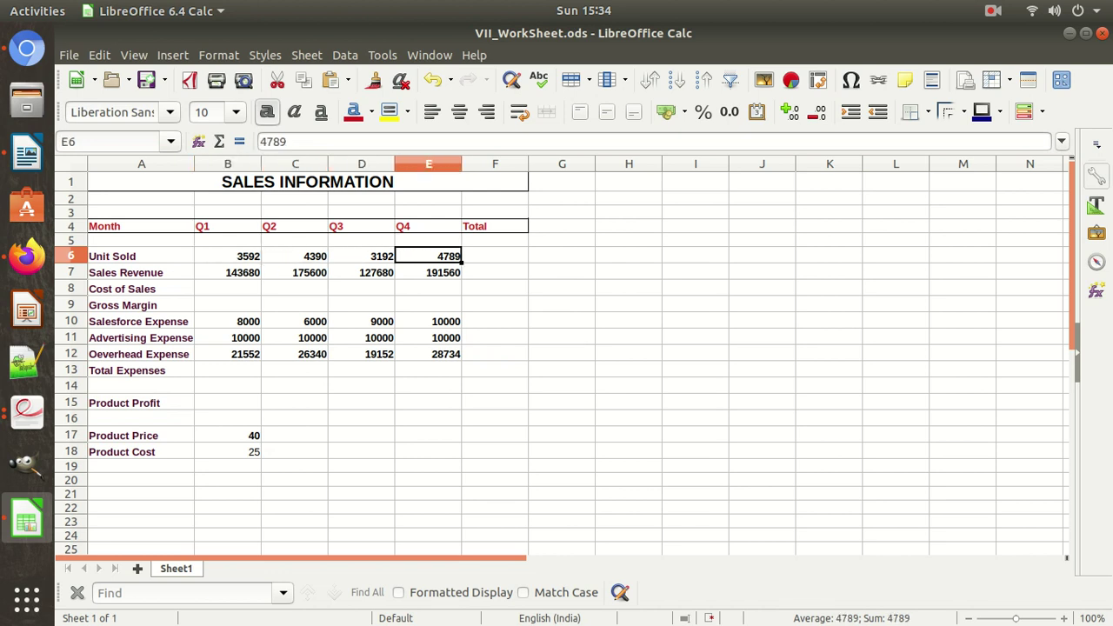
pyautogui.click(228, 435)
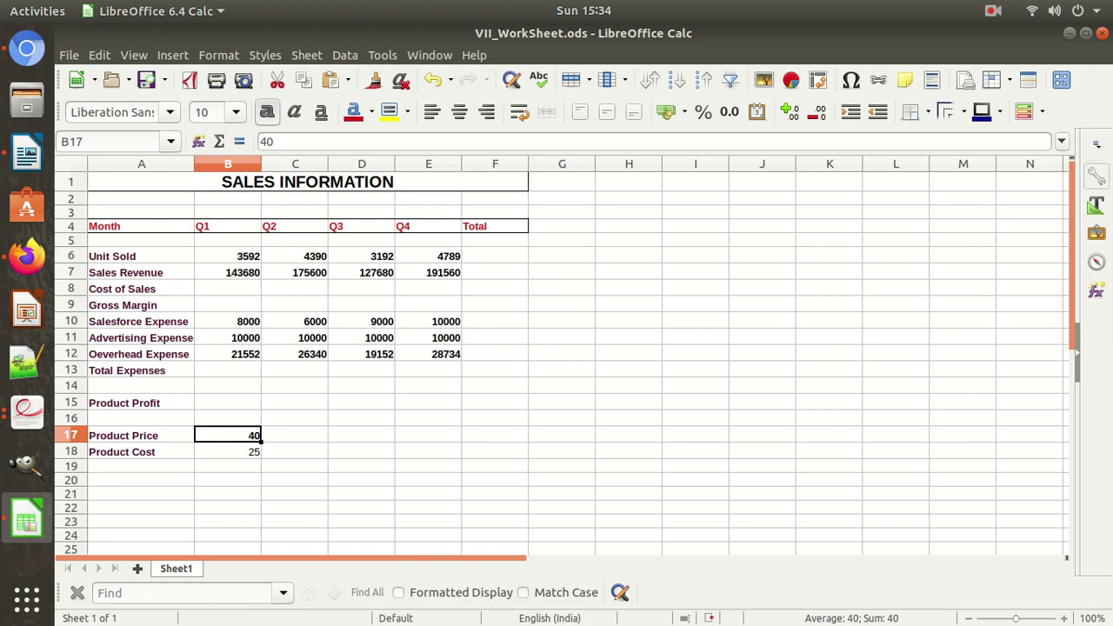
# - Enter =B6*$B$18 in B8 for the Q1 Cost of Sales and fill it across C8:E8 for the other quarters
pyautogui.click(228, 289)
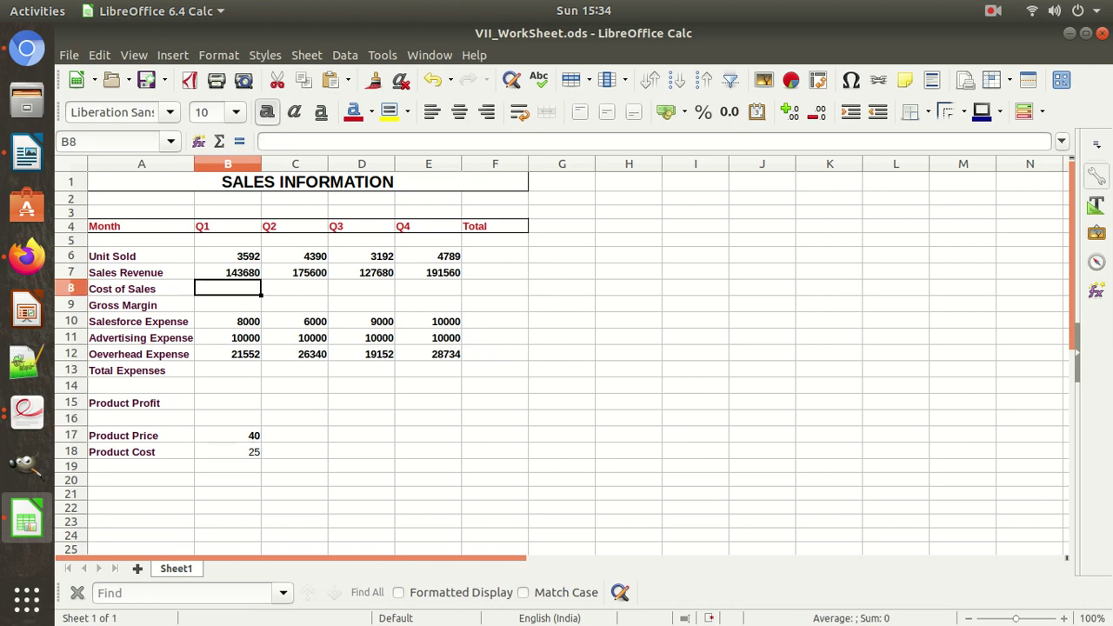
pyautogui.write('=')
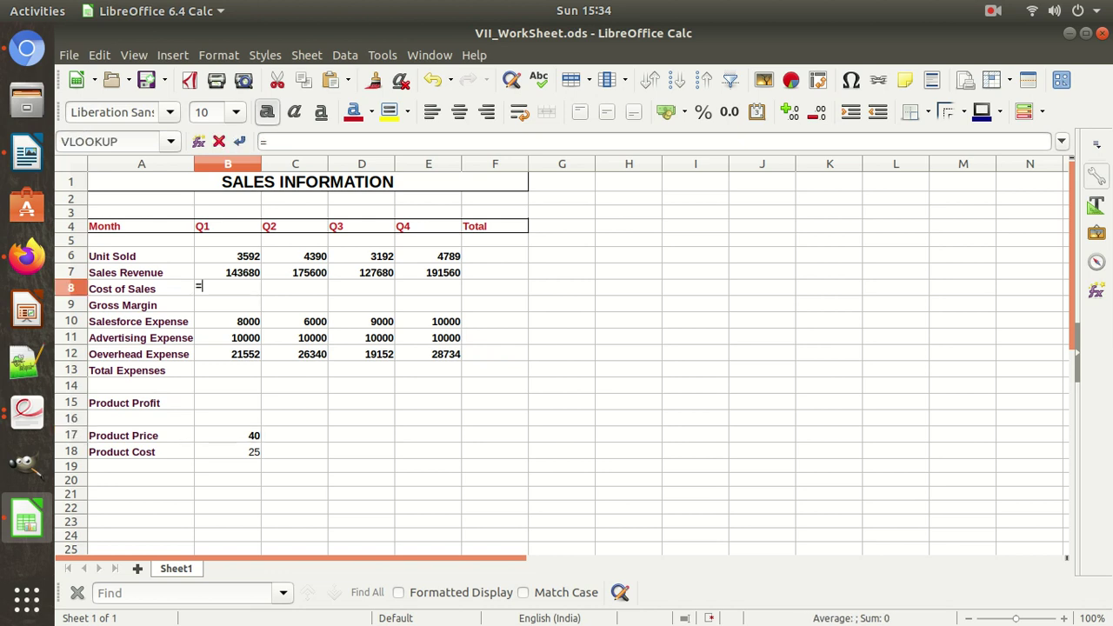
pyautogui.click(228, 256)
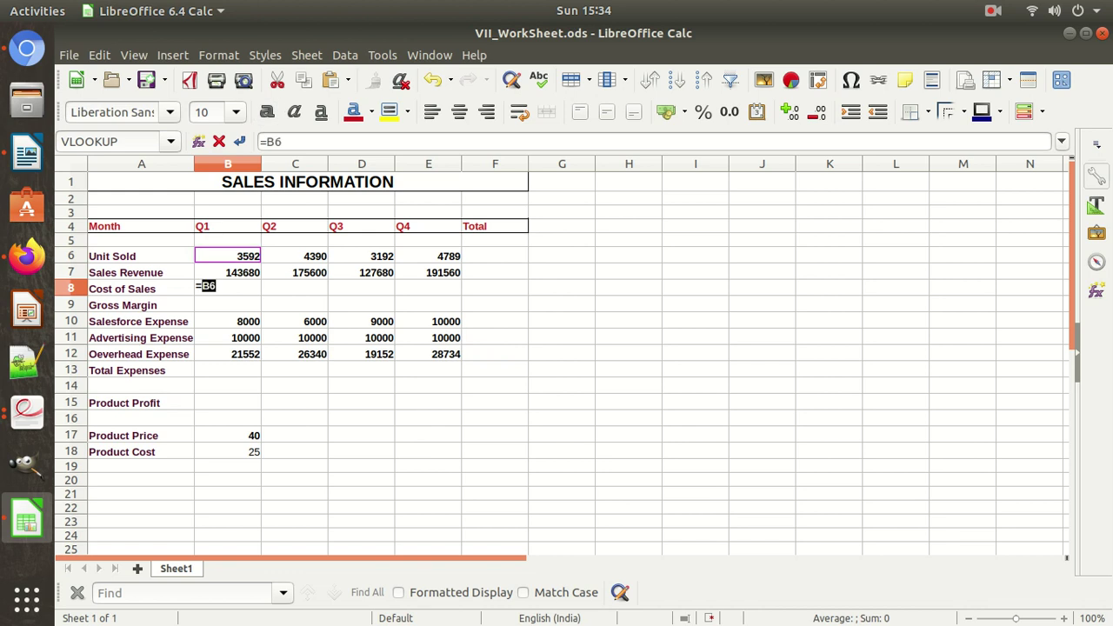
pyautogui.write('*')
pyautogui.click(228, 452)
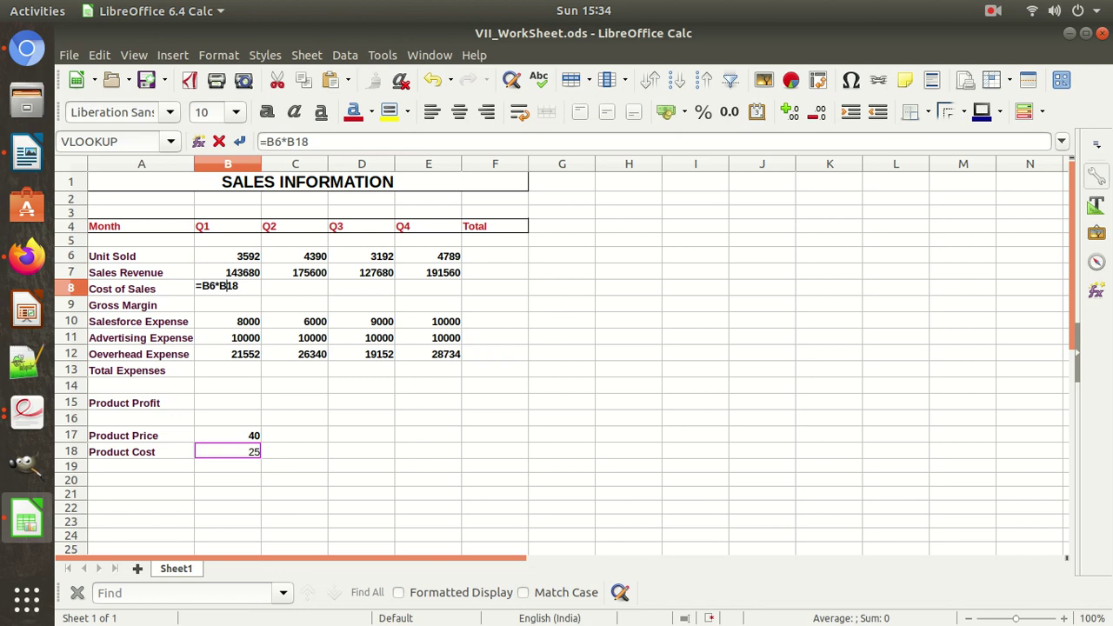
pyautogui.hotkey('shift', 'F4')
pyautogui.press('Return')
pyautogui.click(228, 289)
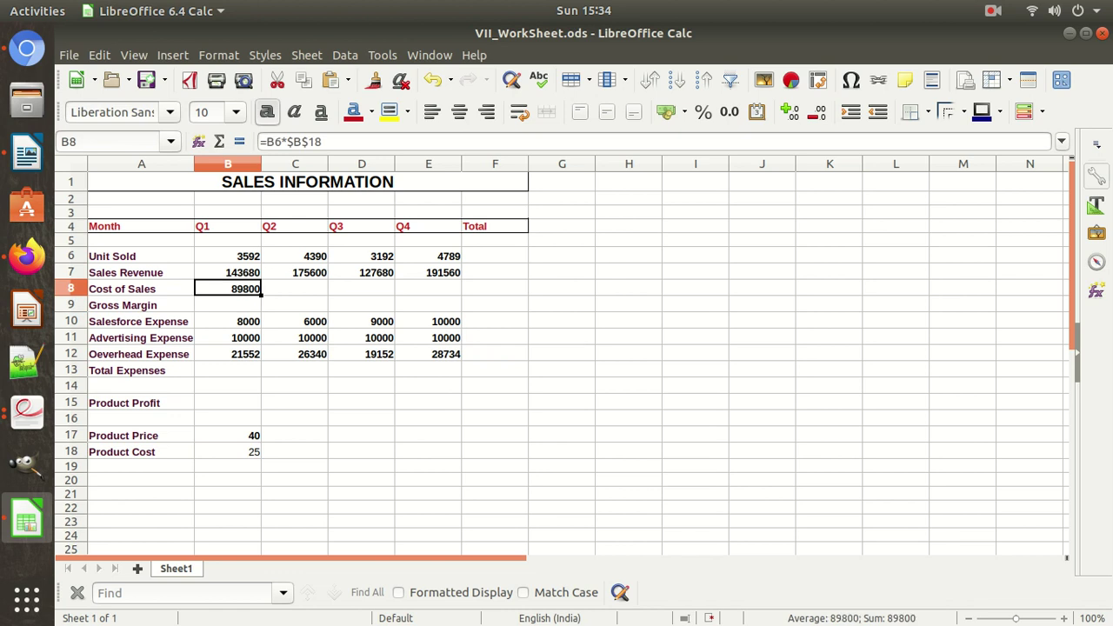
pyautogui.moveTo(261, 296); pyautogui.dragTo(457, 291)
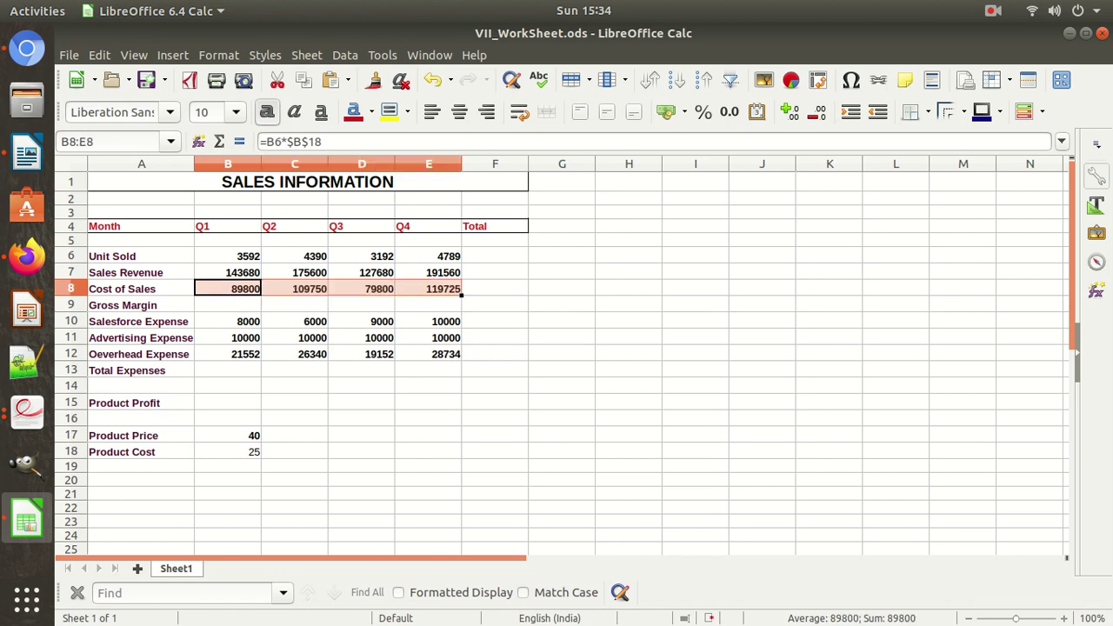
# - Enter =B7-B8 in B9 for the Q1 Gross Margin and fill it across C9:E9 for the other quarters
pyautogui.click(228, 304)
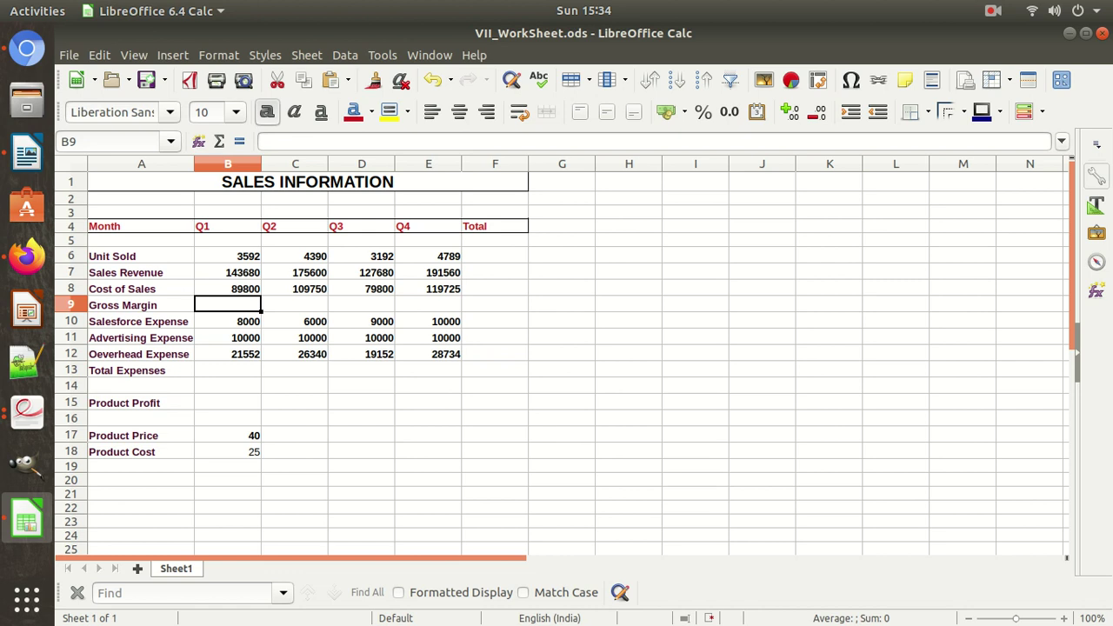
pyautogui.click(228, 273)
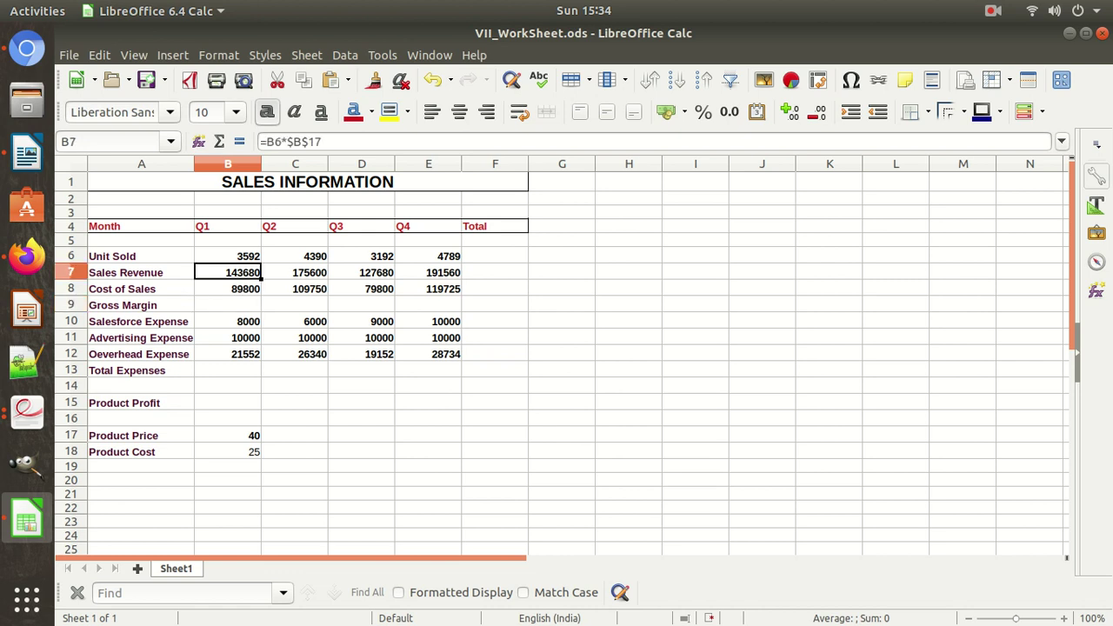
pyautogui.click(228, 289)
pyautogui.click(228, 305)
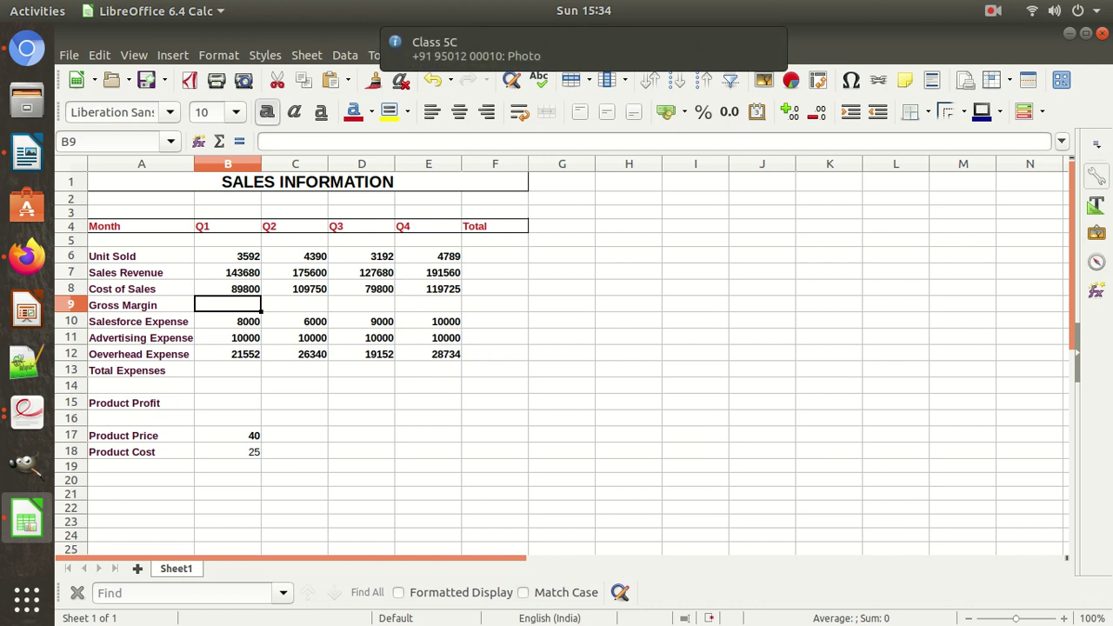
pyautogui.write('=')
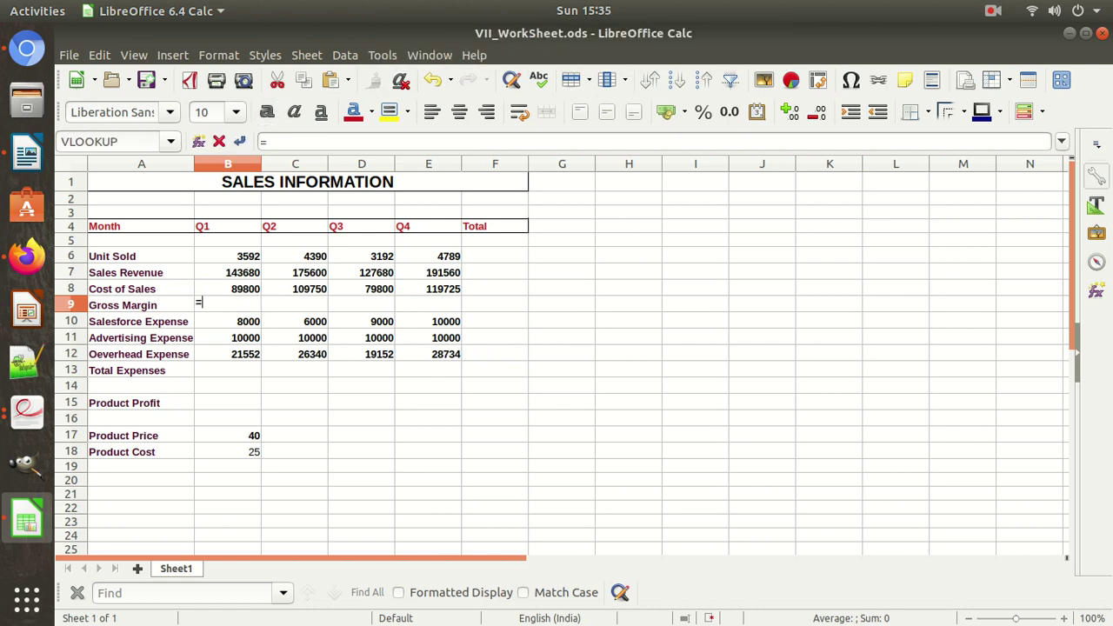
pyautogui.click(227, 272)
pyautogui.write('-')
pyautogui.click(227, 288)
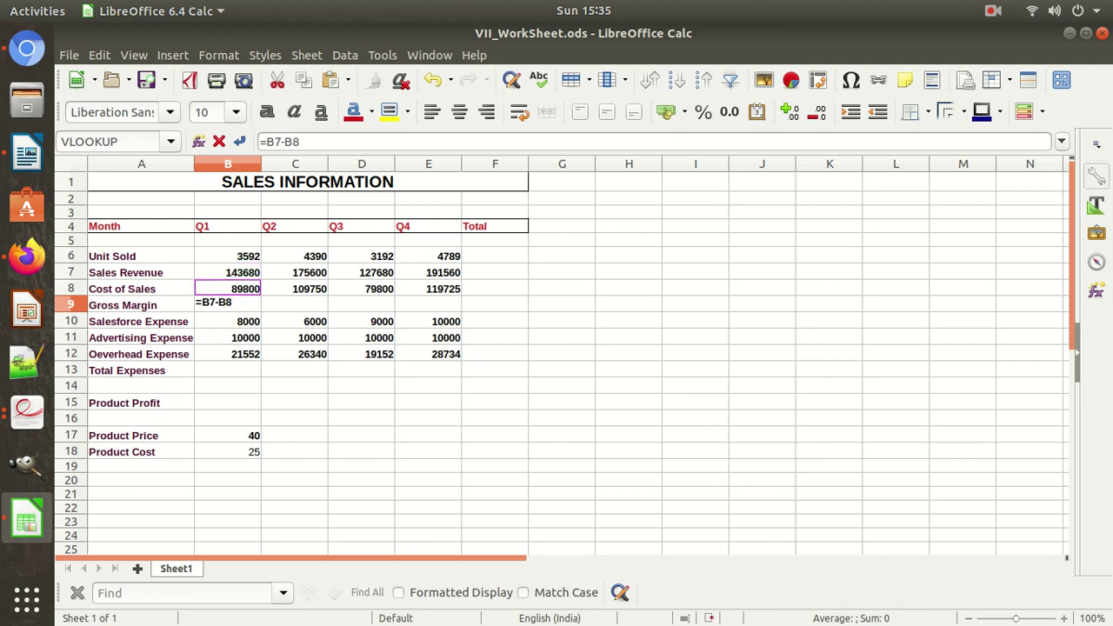
pyautogui.press('Return')
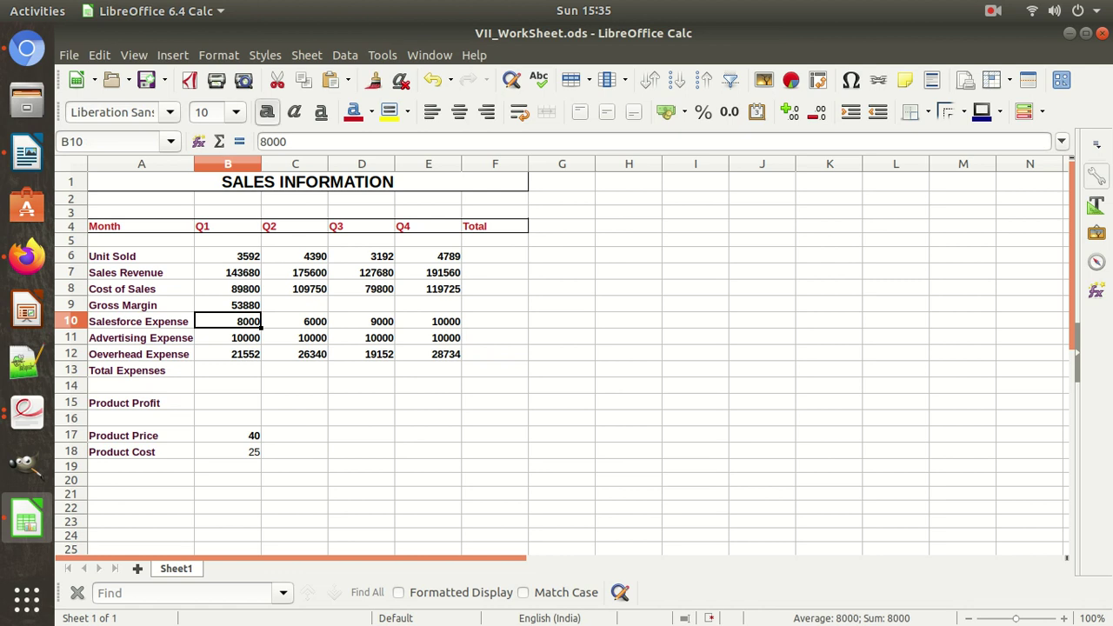
pyautogui.click(228, 306)
pyautogui.moveTo(261, 314); pyautogui.dragTo(428, 306)
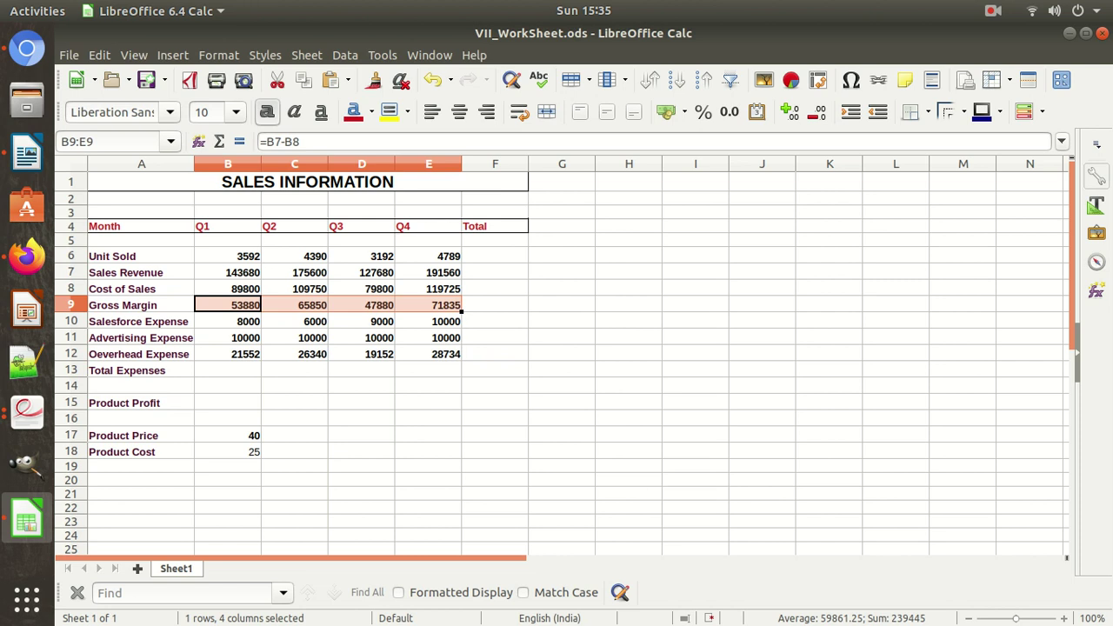
# - Sum the Q1 expenses B10:B12 into Total Expenses cell B13 and fill the formula across C13:E13
pyautogui.click(227, 370)
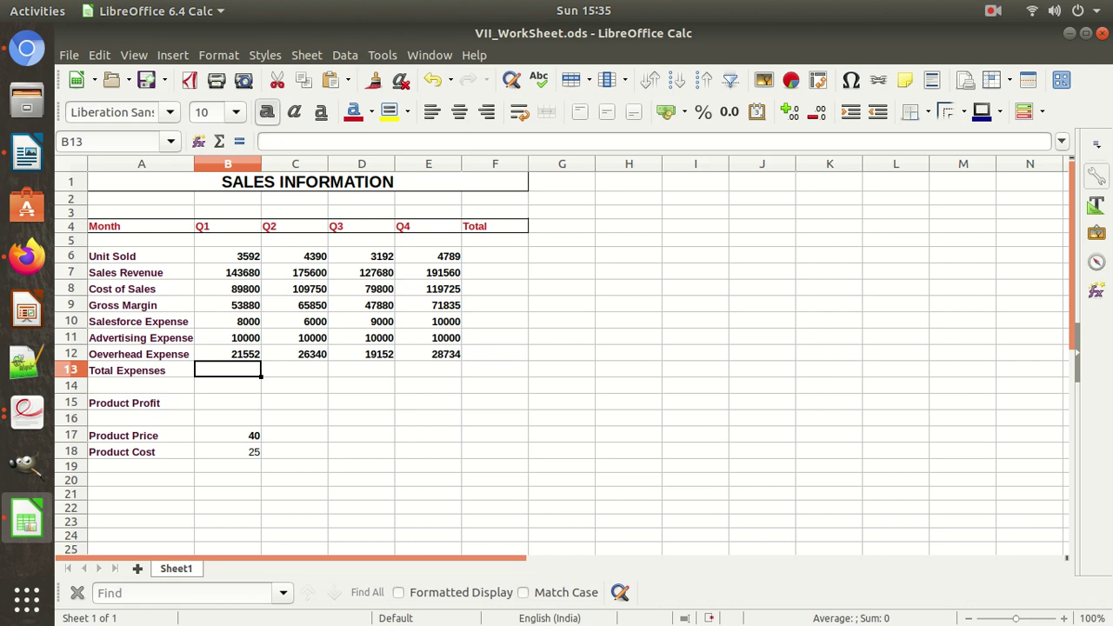
pyautogui.click(228, 322)
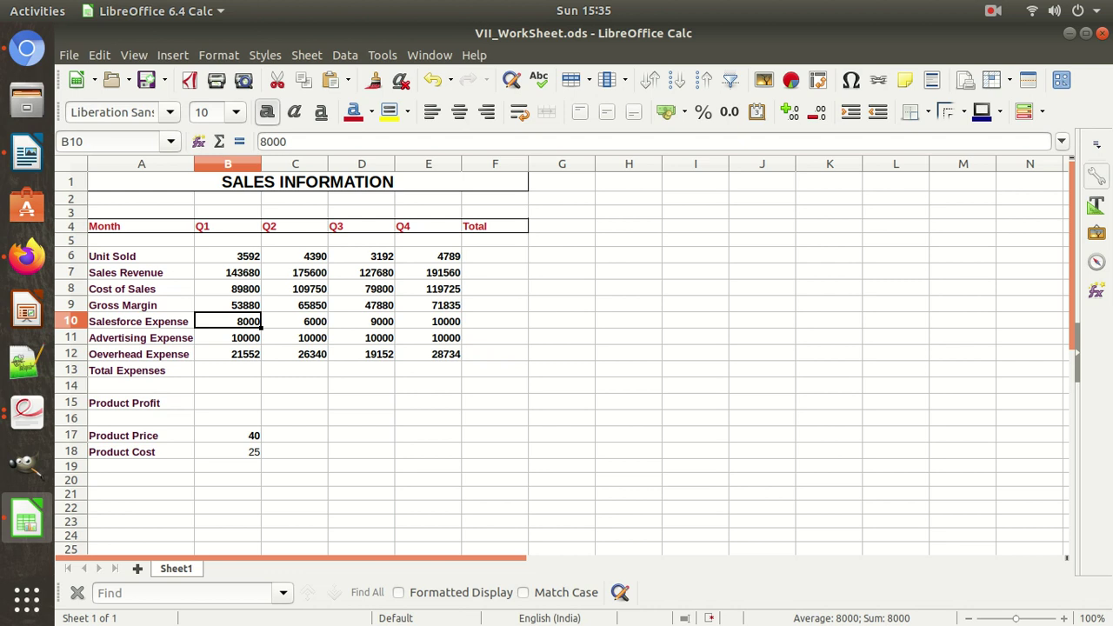
pyautogui.hotkey('shift', 'Down')
pyautogui.hotkey('shift', 'Down')
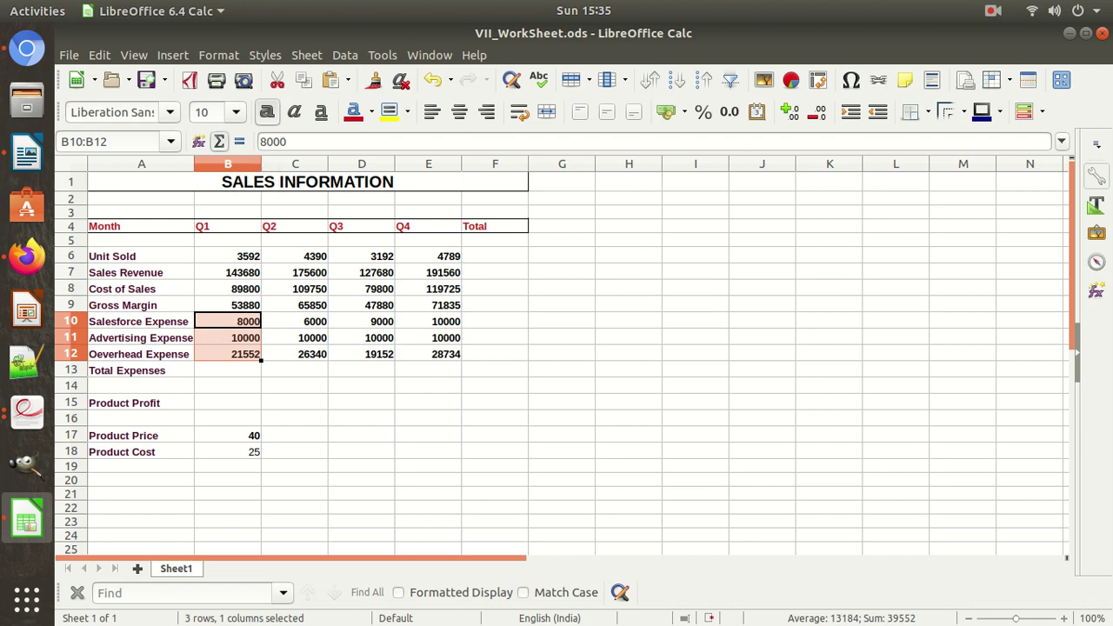
pyautogui.click(219, 141)
pyautogui.click(228, 371)
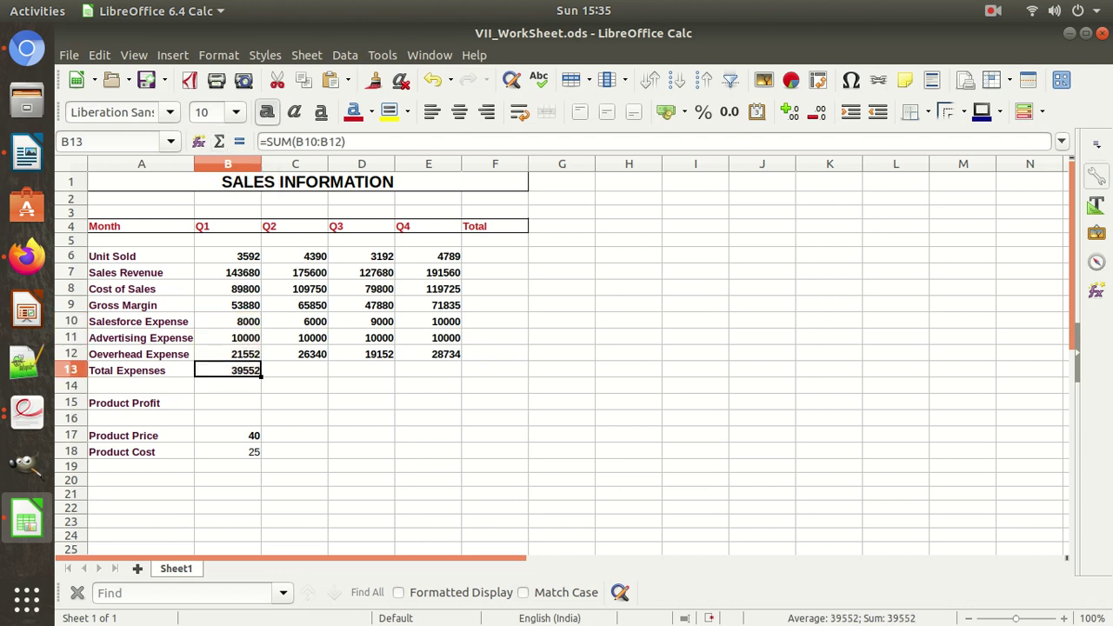
pyautogui.moveTo(261, 376); pyautogui.dragTo(458, 375)
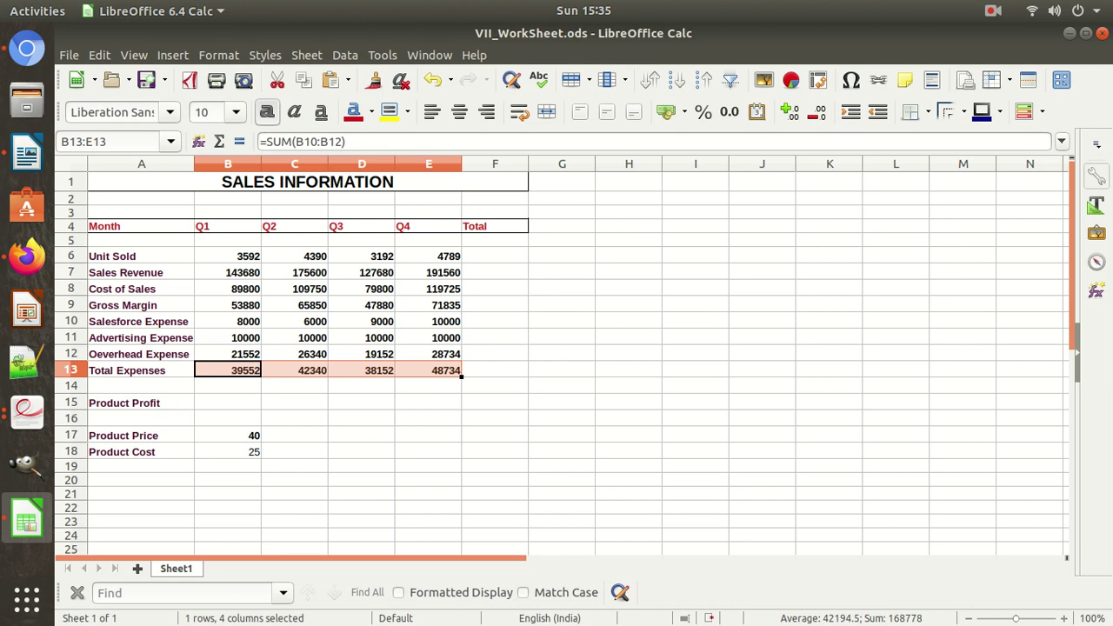
# - Enter =B9-B13 in B15 for the Q1 Product Profit and fill it across C15:E15
pyautogui.click(228, 403)
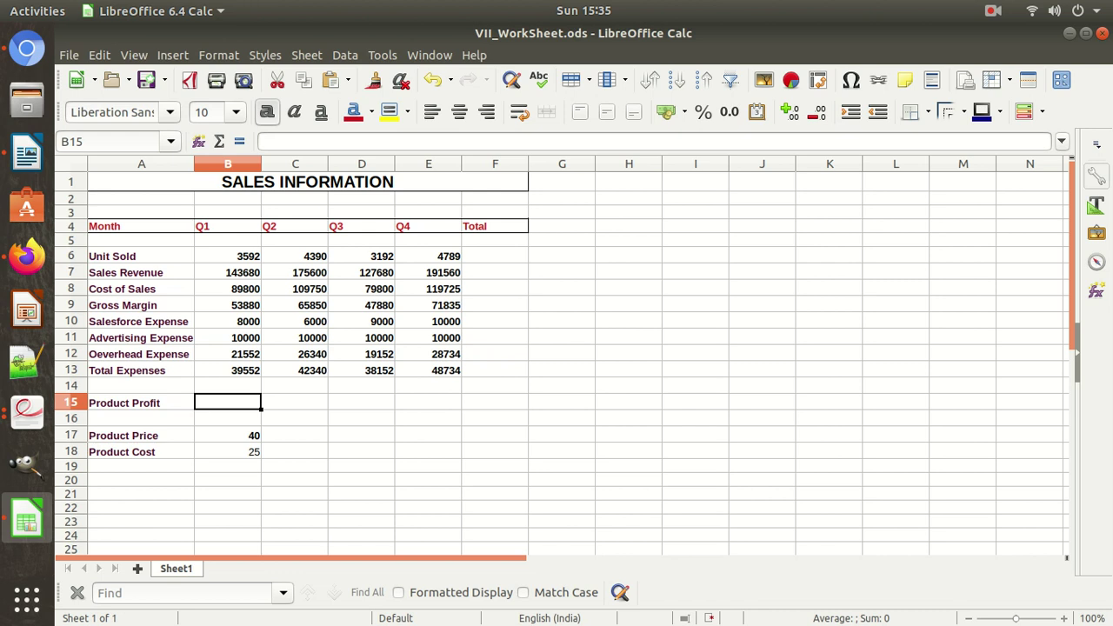
pyautogui.click(228, 305)
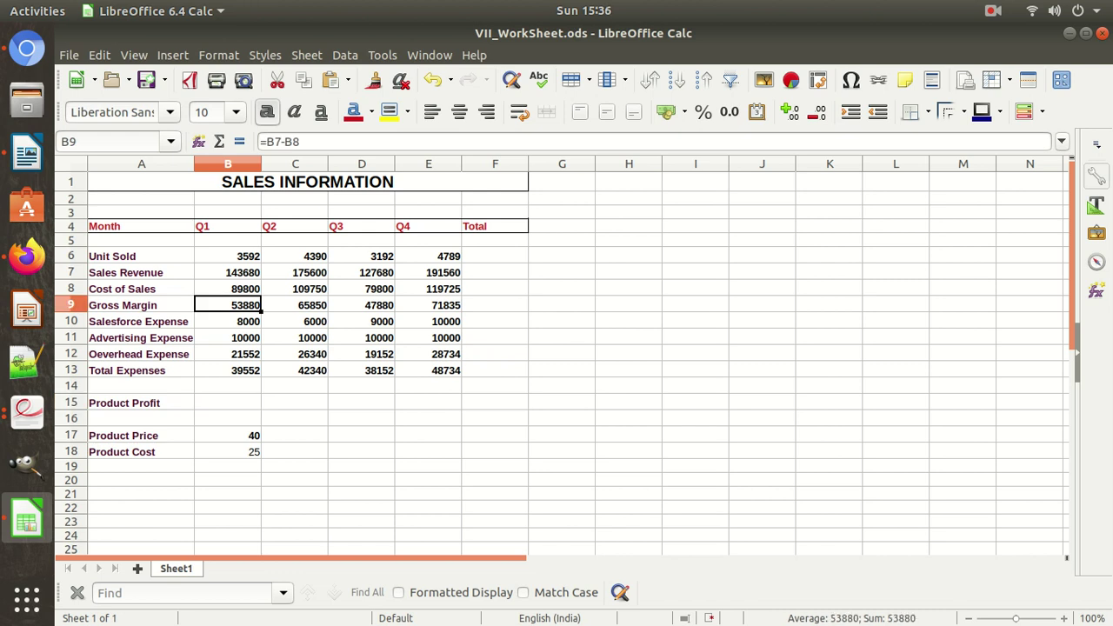
pyautogui.click(227, 371)
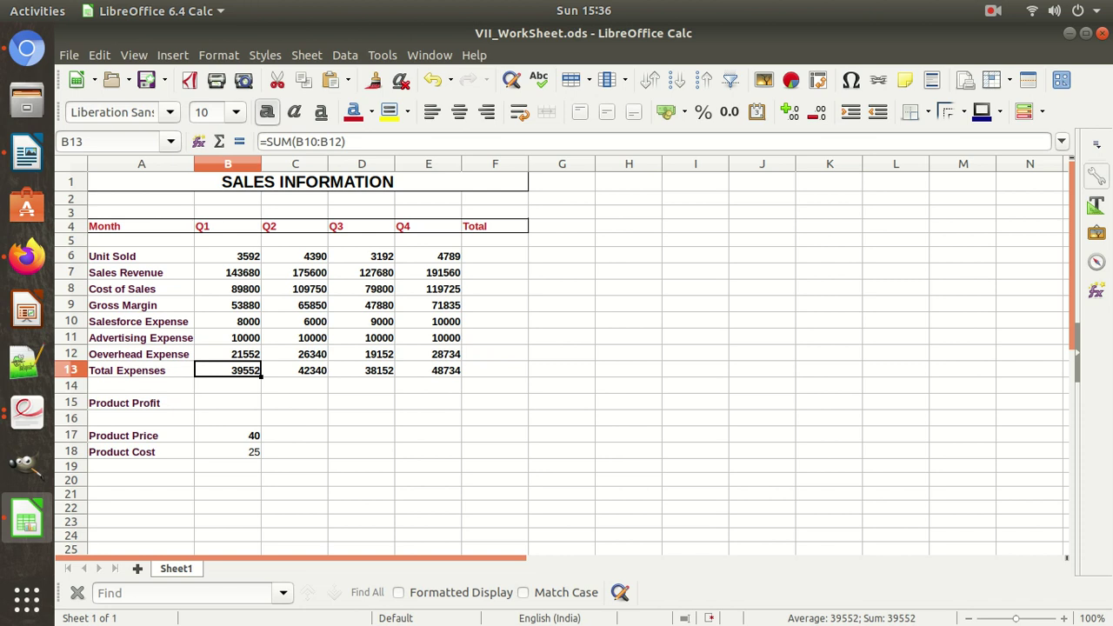
pyautogui.click(228, 403)
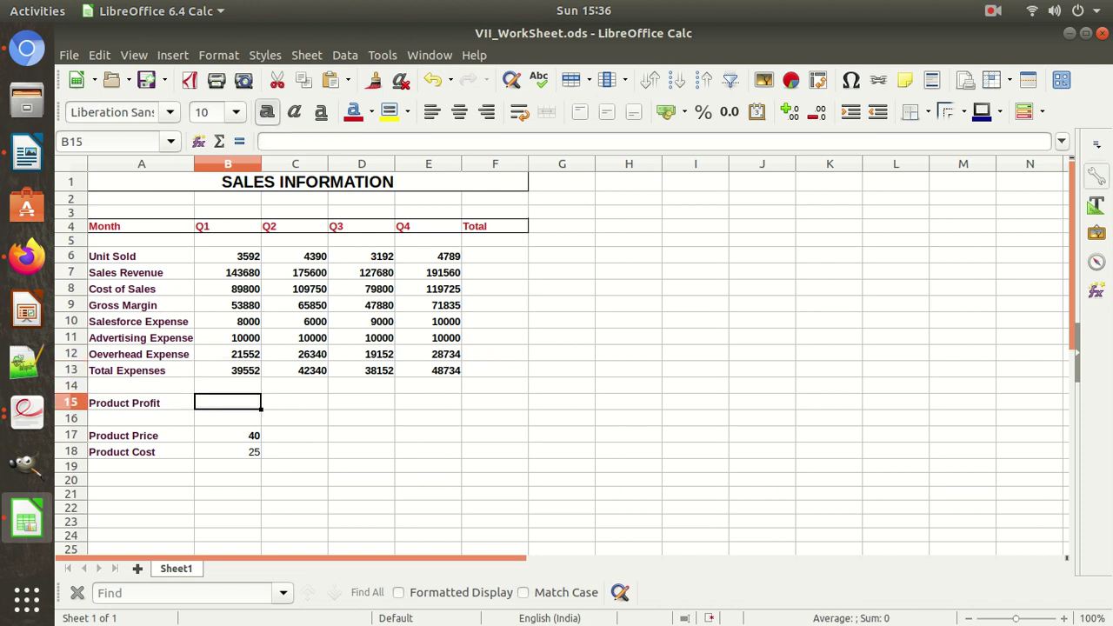
pyautogui.write('=')
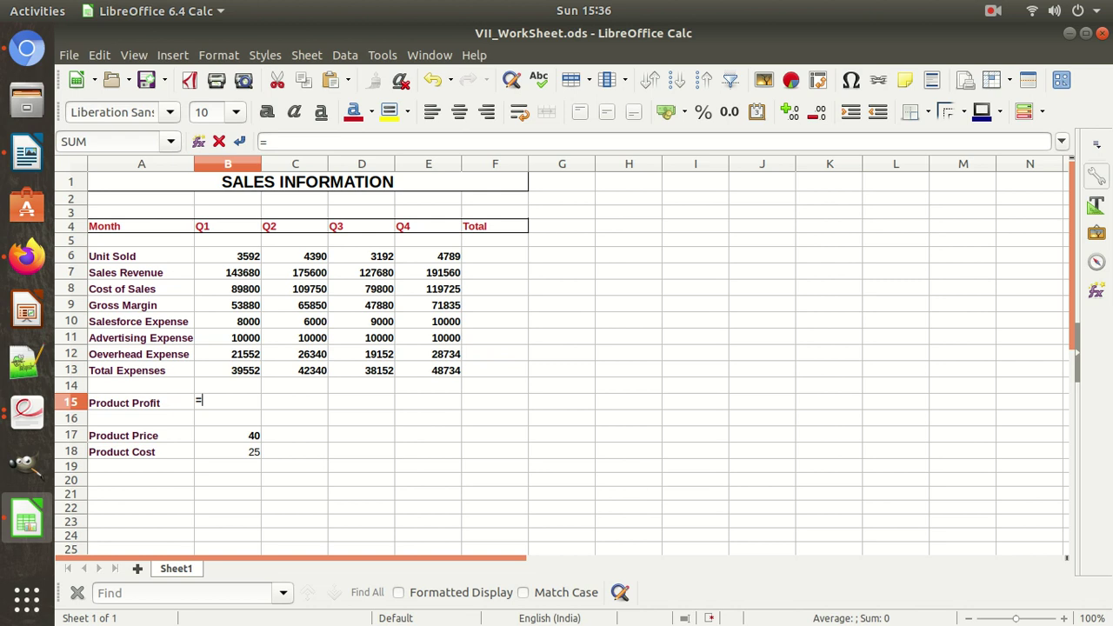
pyautogui.click(228, 305)
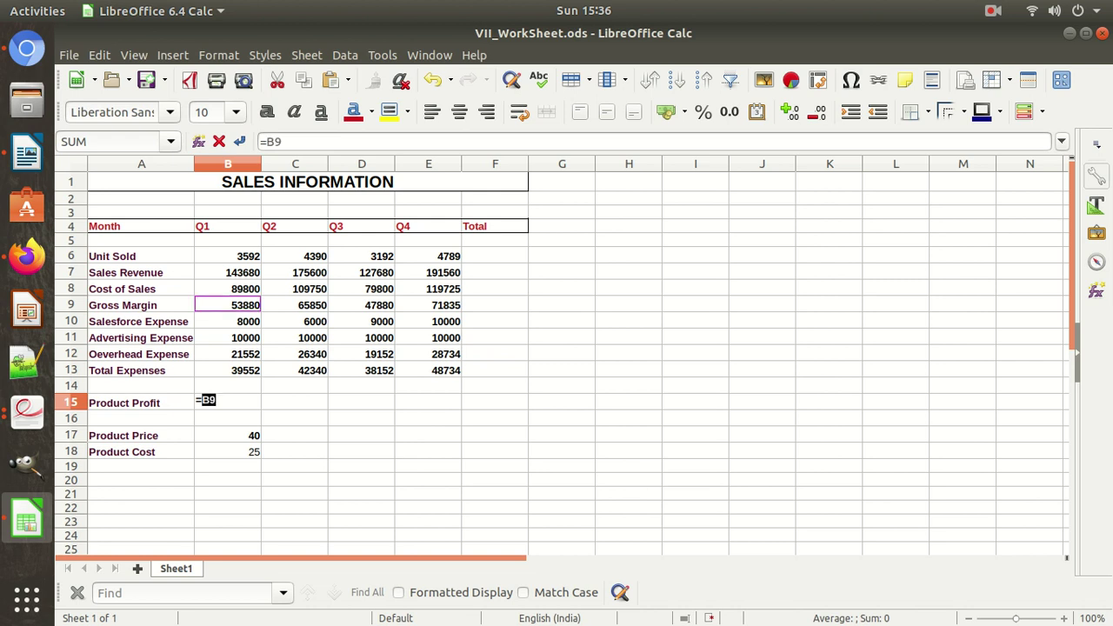
pyautogui.write('-')
pyautogui.click(228, 370)
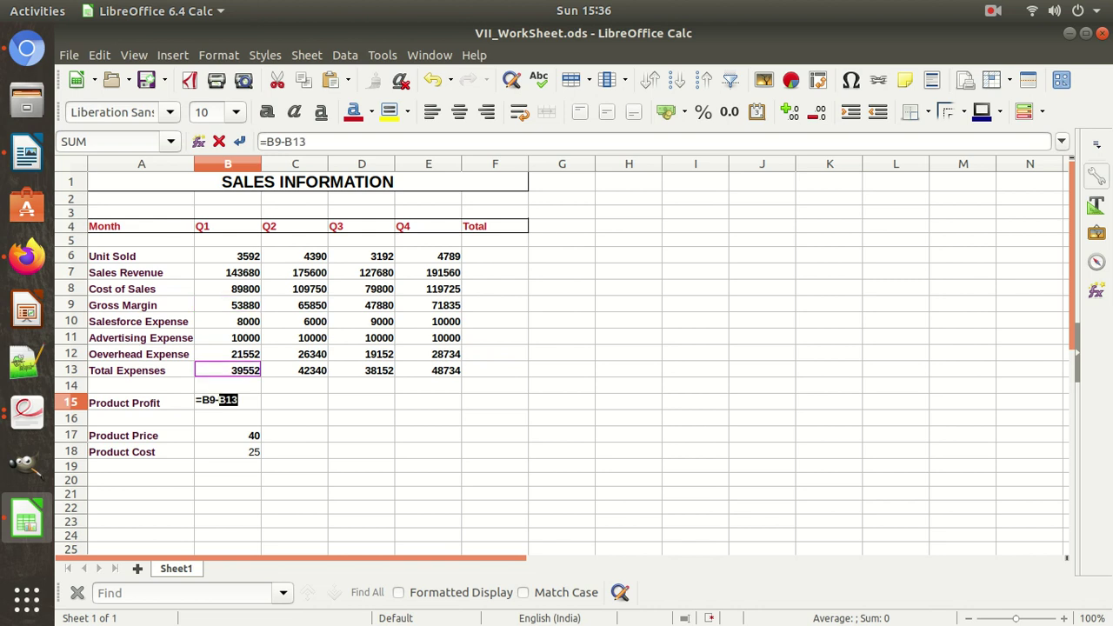
pyautogui.press('Return')
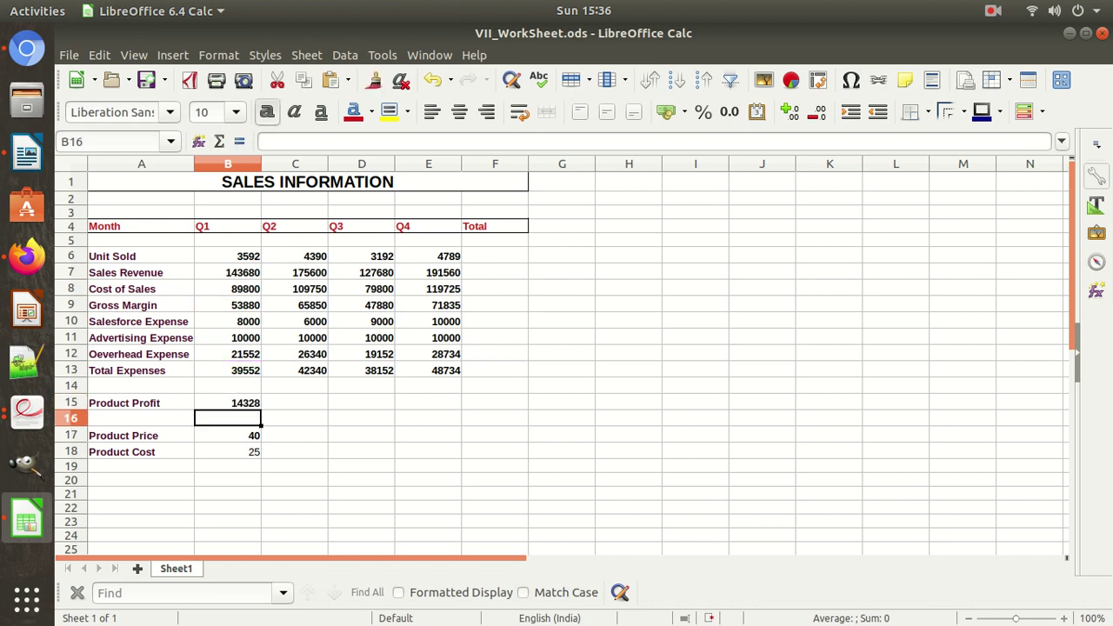
pyautogui.click(228, 402)
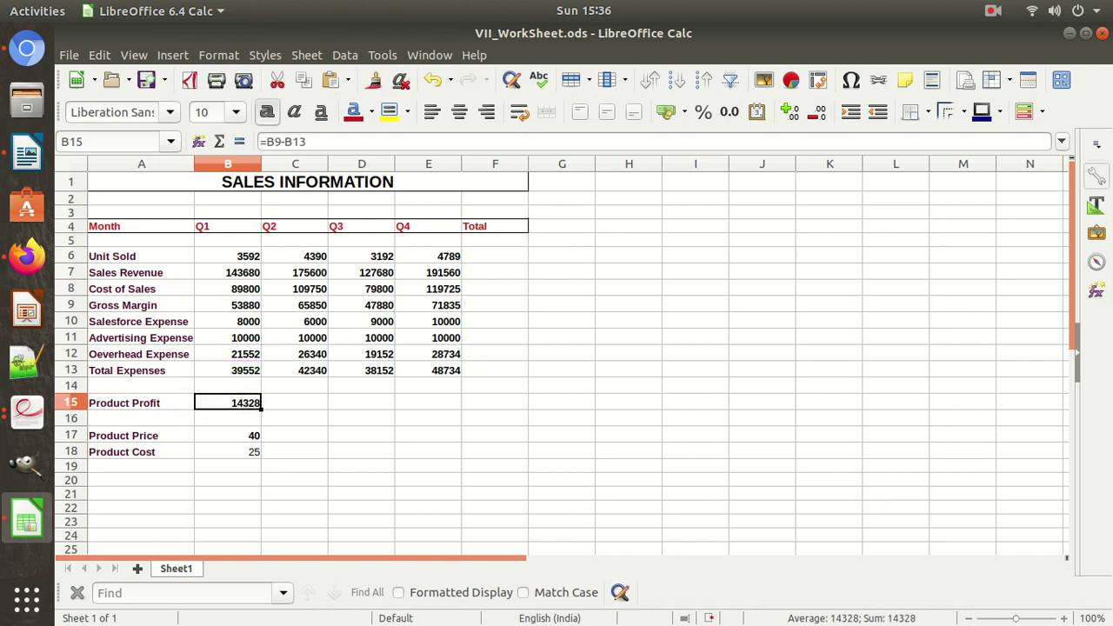
pyautogui.moveTo(261, 408); pyautogui.dragTo(444, 405)
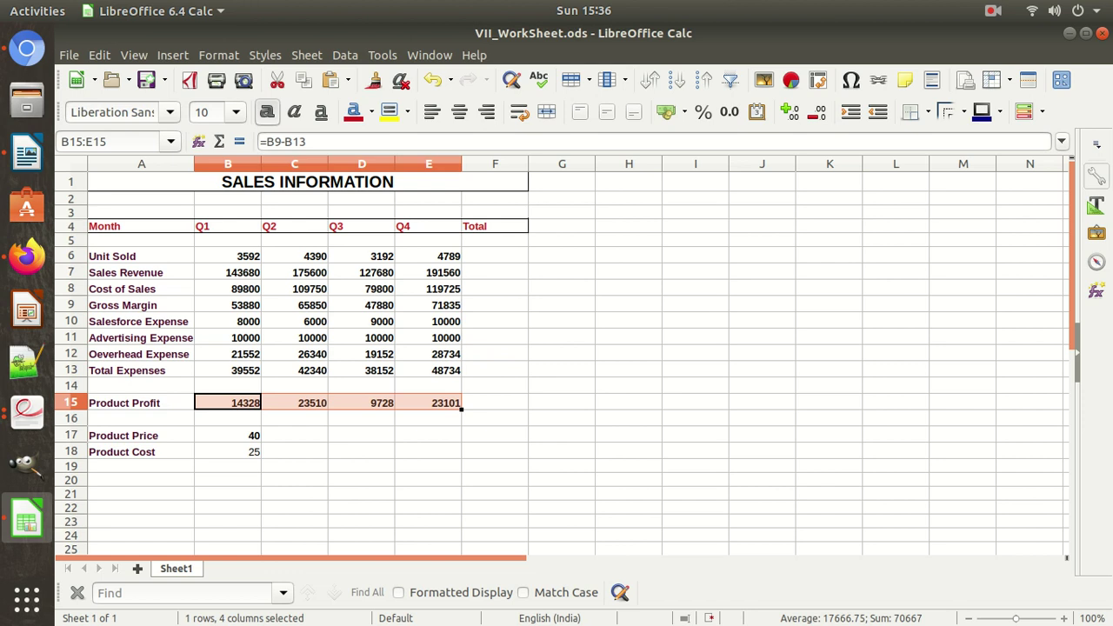
# - Examine the quarterly rows from Unit Sold to Product Profit that need a sum in the Total column
pyautogui.click(495, 403)
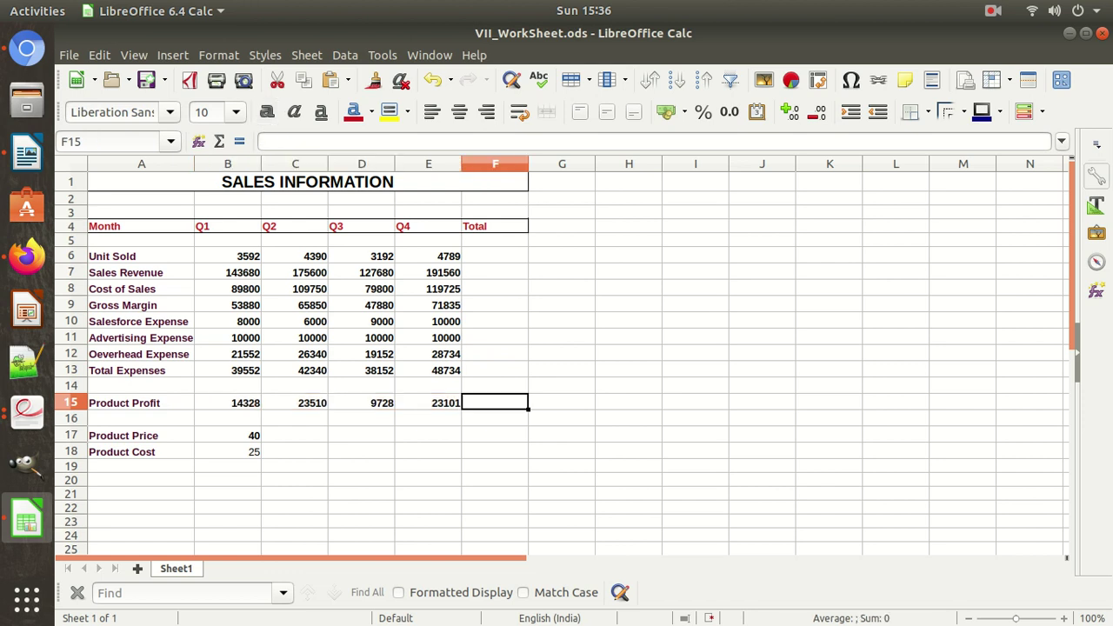
pyautogui.moveTo(228, 256); pyautogui.dragTo(361, 255)
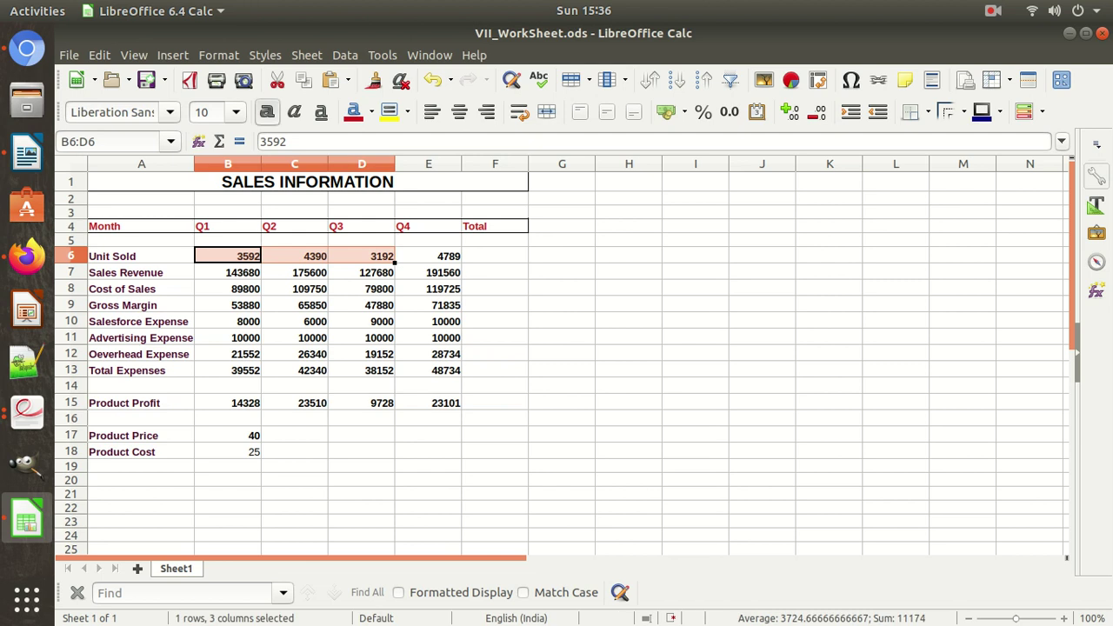
pyautogui.click(228, 272)
pyautogui.click(228, 289)
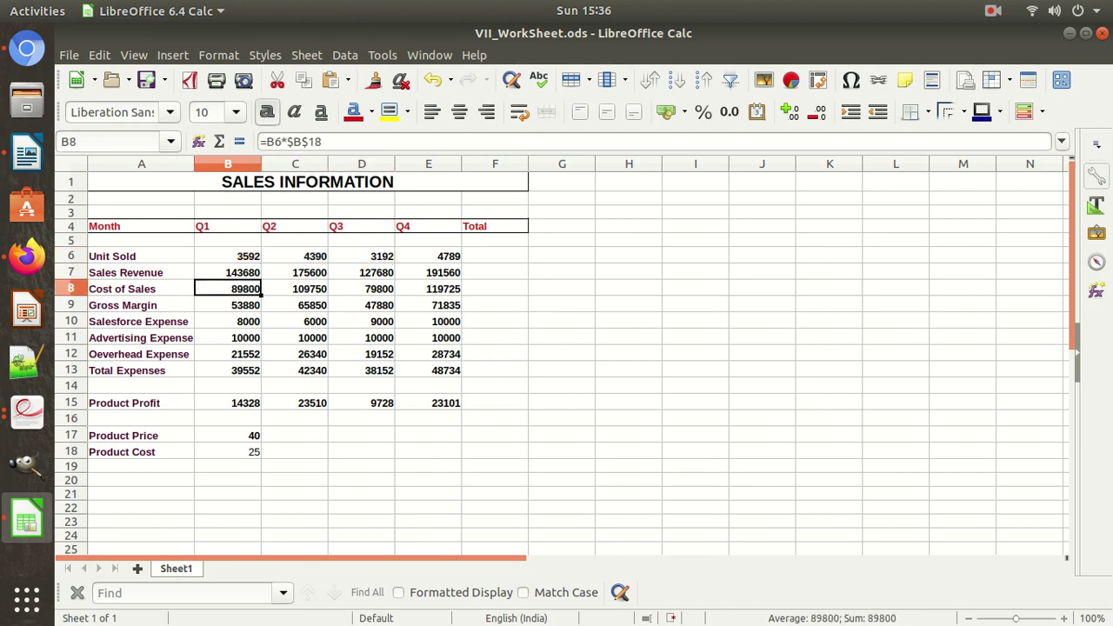
pyautogui.click(228, 322)
pyautogui.click(228, 337)
pyautogui.click(228, 354)
pyautogui.click(228, 403)
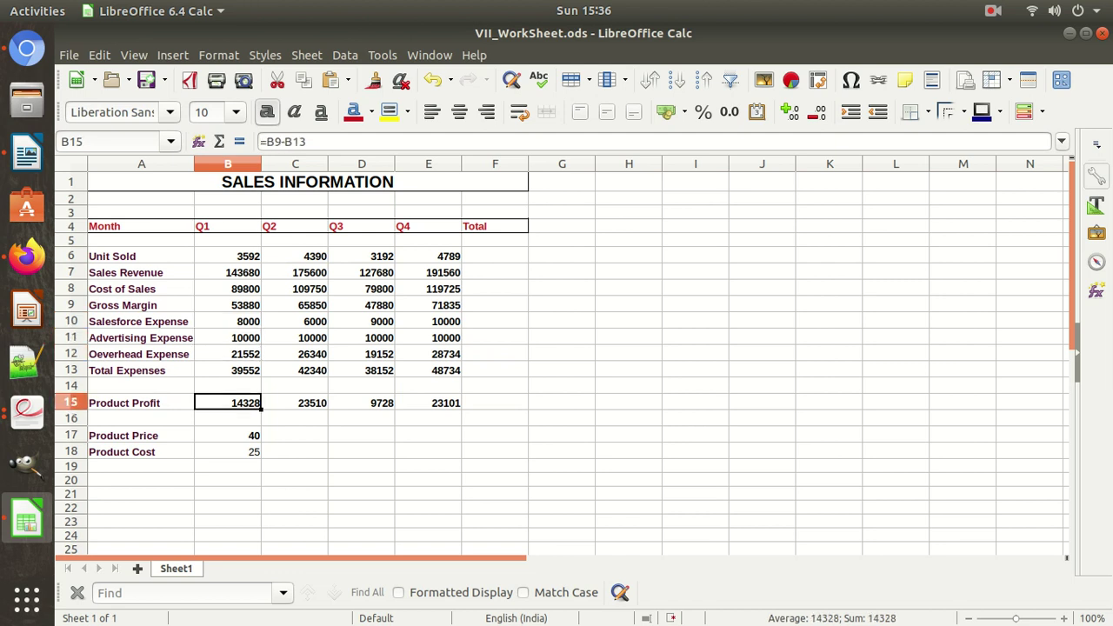
# - Sum the Unit Sold values B6:E6 into Total cell F6 and fill the formula down to F13
pyautogui.moveTo(228, 256); pyautogui.dragTo(428, 256)
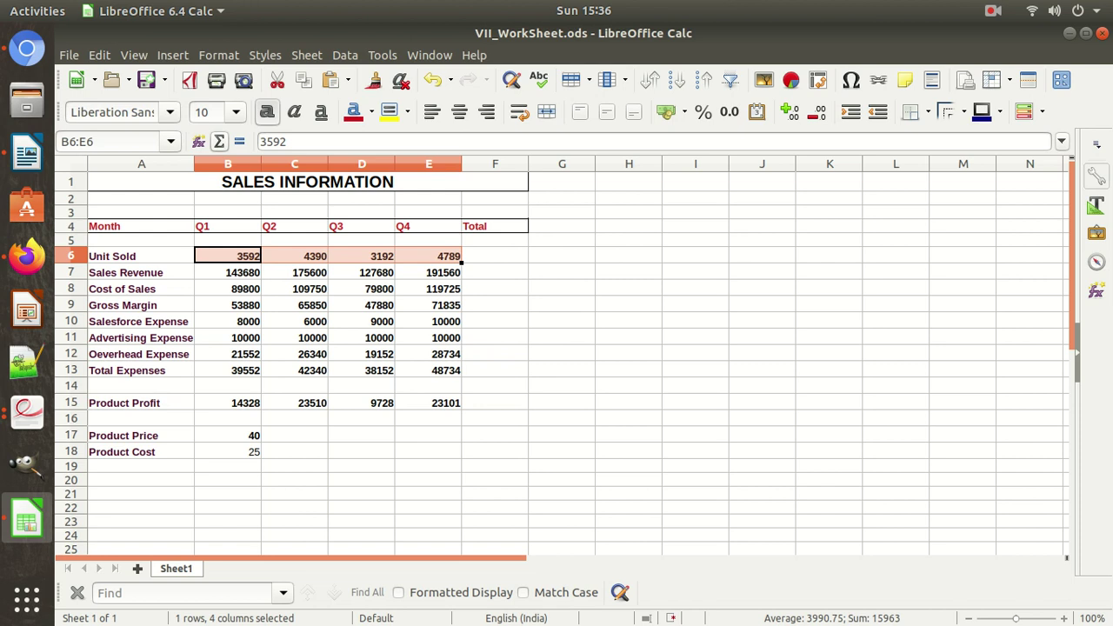
pyautogui.click(219, 141)
pyautogui.click(495, 255)
pyautogui.moveTo(528, 260); pyautogui.dragTo(528, 376)
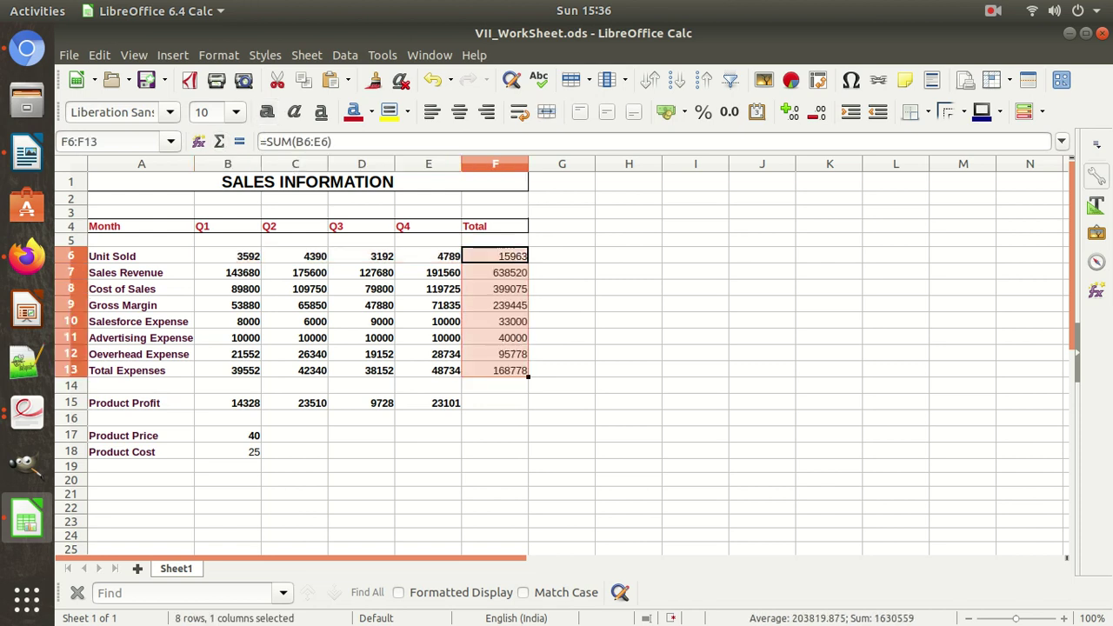
# - Sum the quarterly Product Profit values B15:E15 into Total cell F15
pyautogui.click(495, 403)
pyautogui.moveTo(228, 402); pyautogui.dragTo(427, 403)
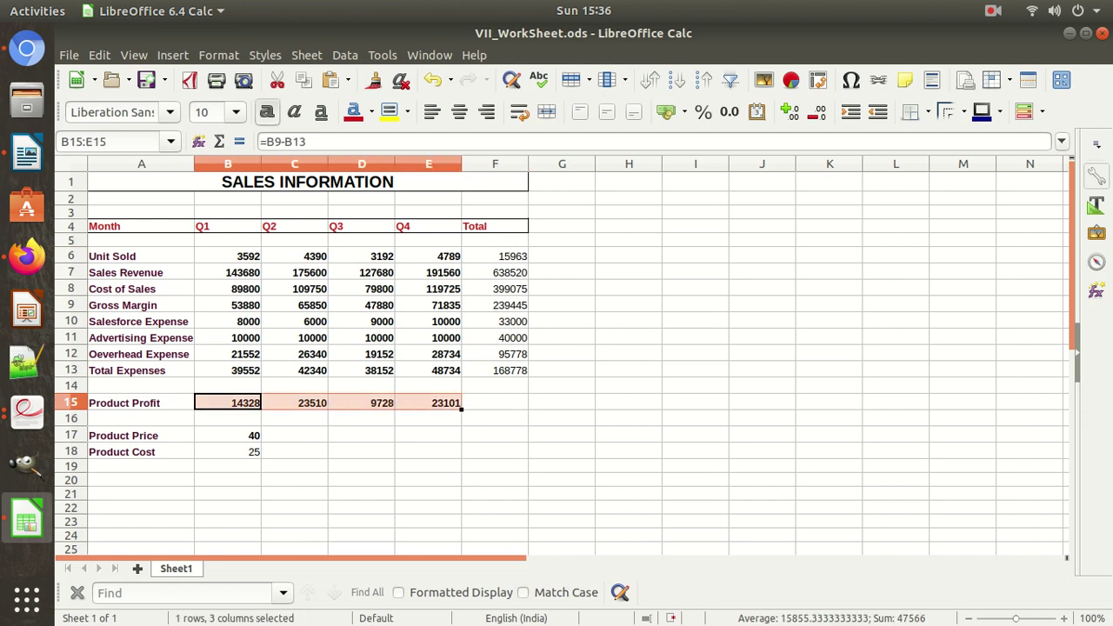
pyautogui.click(219, 141)
pyautogui.click(495, 402)
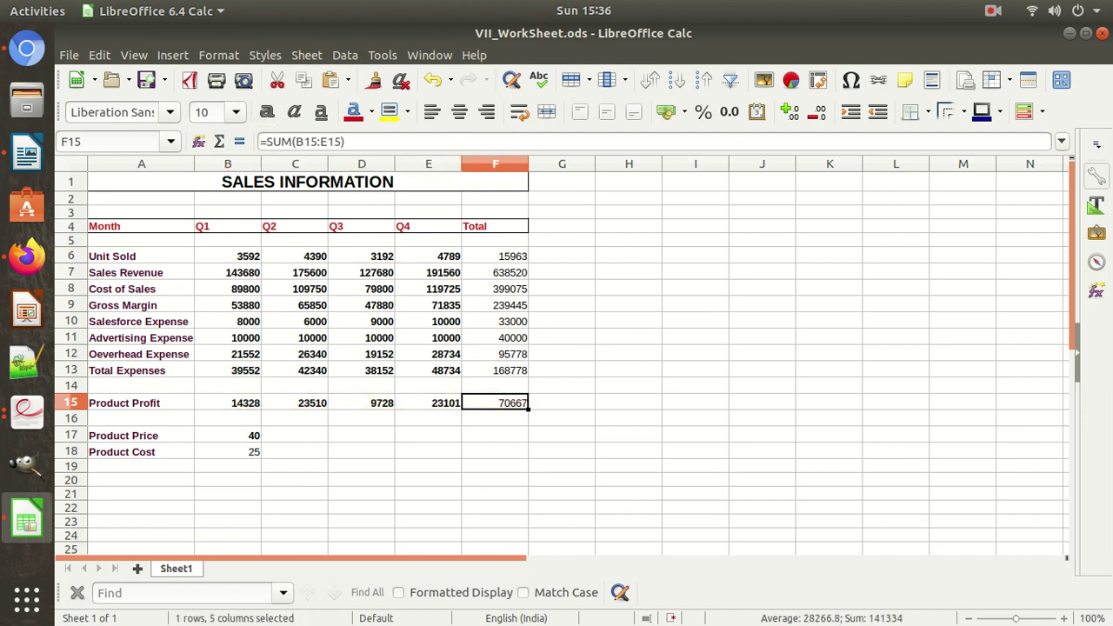
pyautogui.click(629, 418)
# - Make the Total column values F6:F15 and the Product Cost value in B18 bold
pyautogui.moveTo(495, 256); pyautogui.dragTo(495, 403)
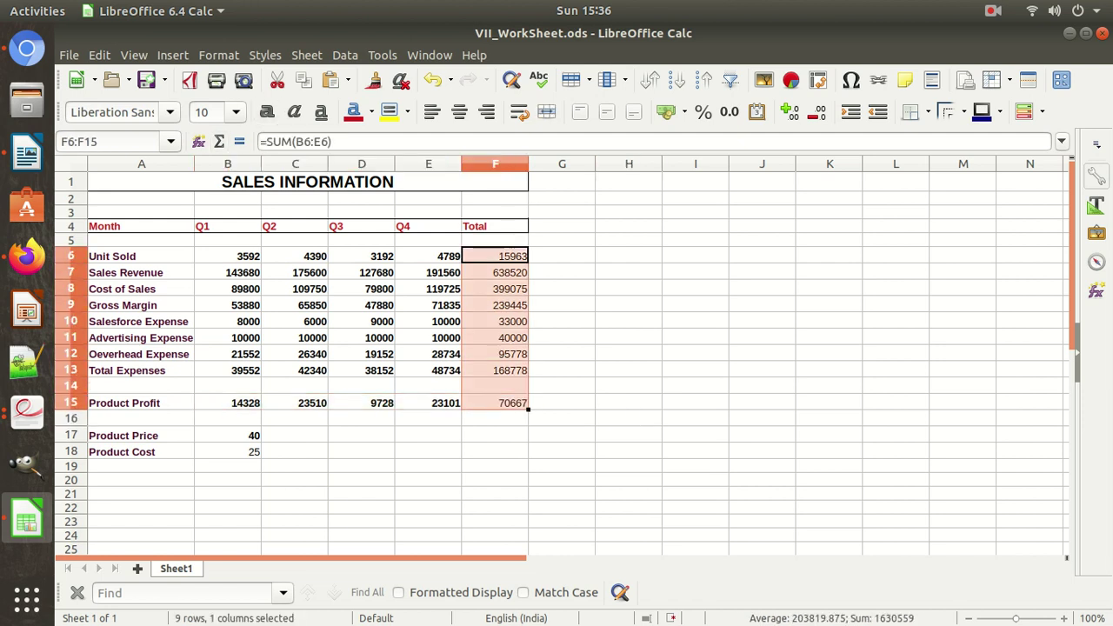
pyautogui.click(228, 451)
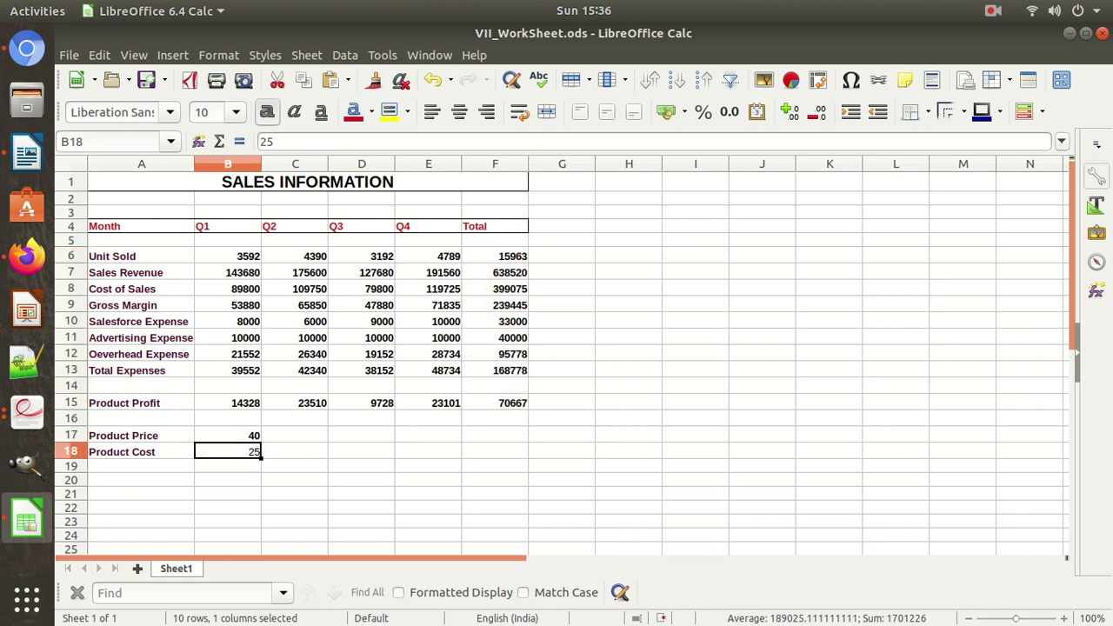
pyautogui.hotkey('ctrl', 'b')
pyautogui.click(494, 479)
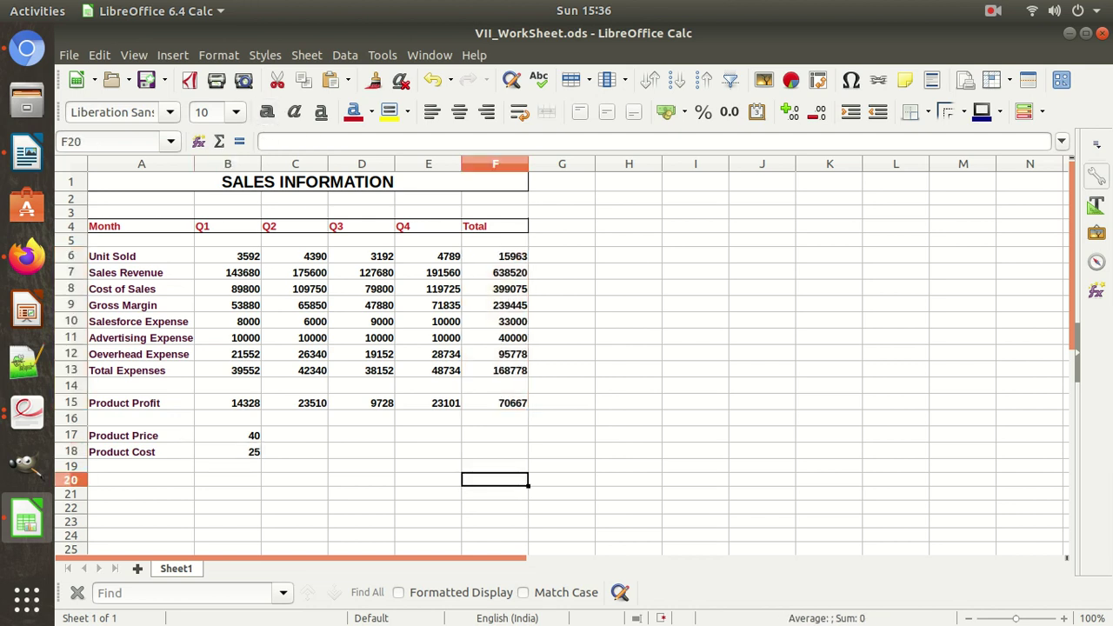